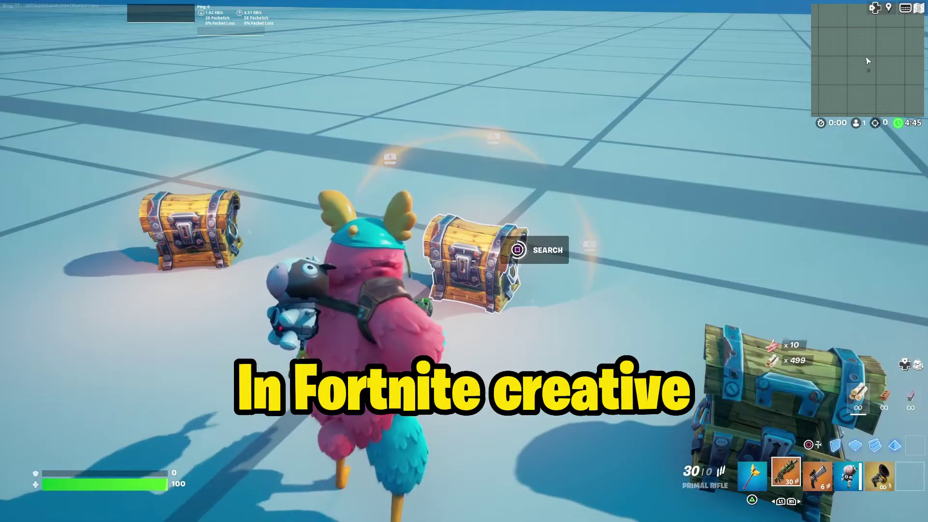
{"action": "key", "text": "e"}
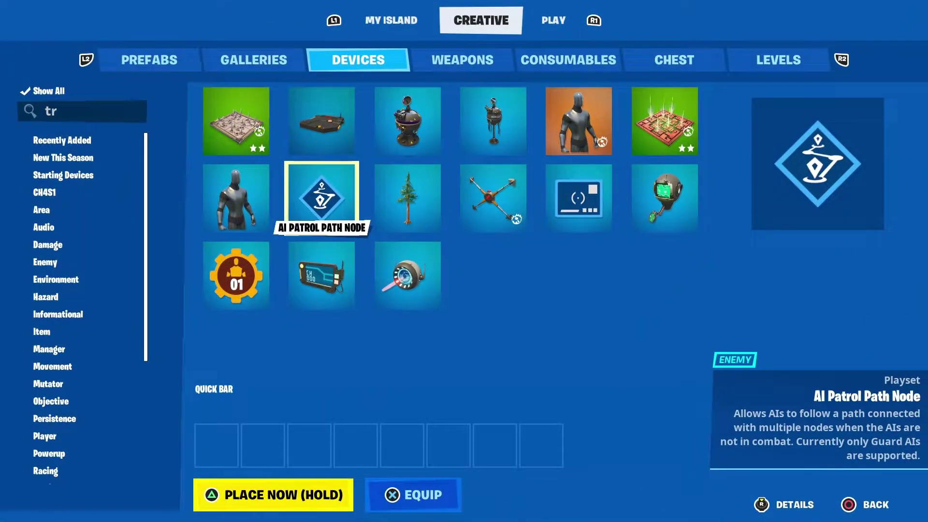
Choose the Tracker device from the filtered device catalogue and place it on the island
{"action": "key", "text": "Right"}
{"action": "key", "text": "Right"}
{"action": "key", "text": "Right"}
{"action": "key", "text": "Right"}
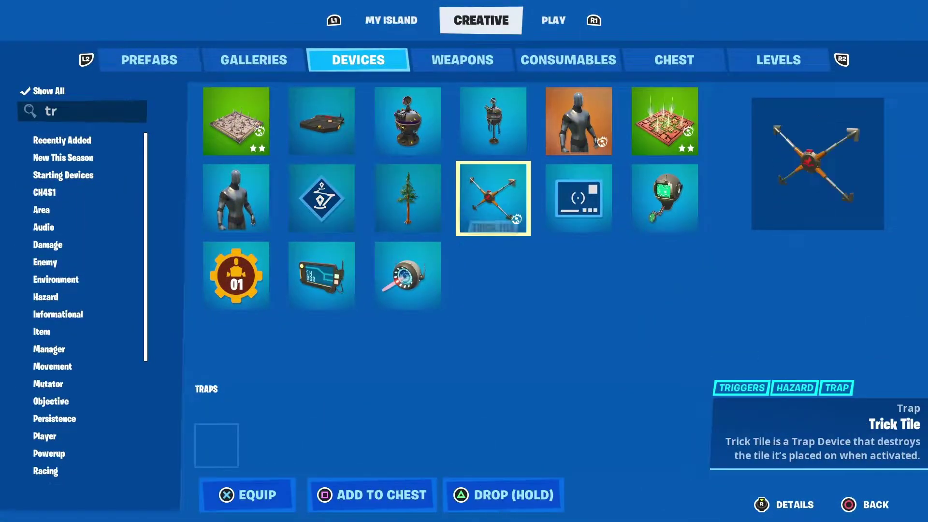
{"action": "key", "text": "Return"}
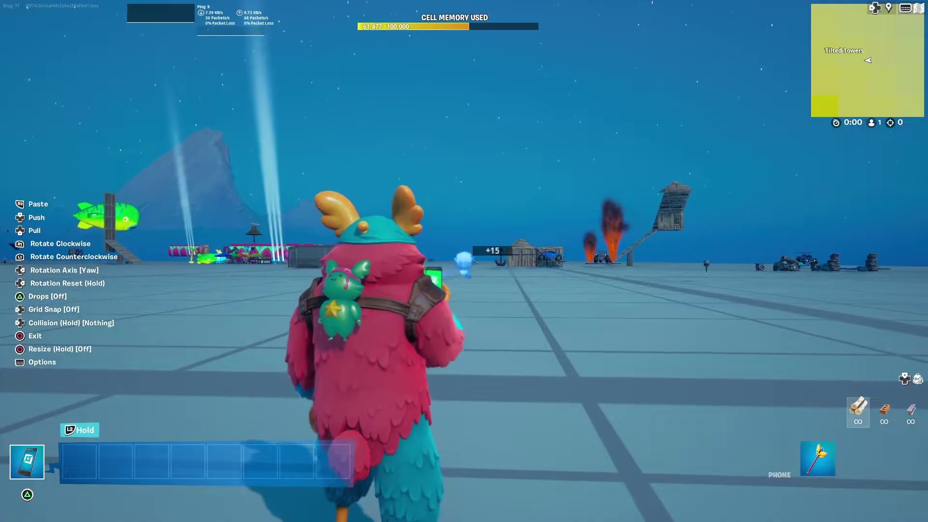
{"action": "key", "text": "f"}
{"action": "key", "text": "w"}
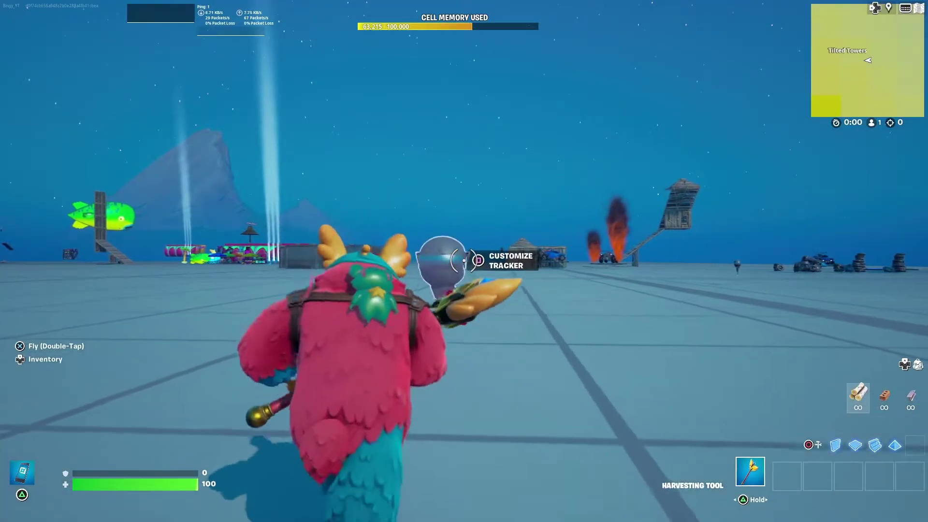
Open all options of the Tracker and set Stat to Track to Containers Opened and Target Value to 1
{"action": "key", "text": "e"}
{"action": "key", "text": "q"}
{"action": "key", "text": "q"}
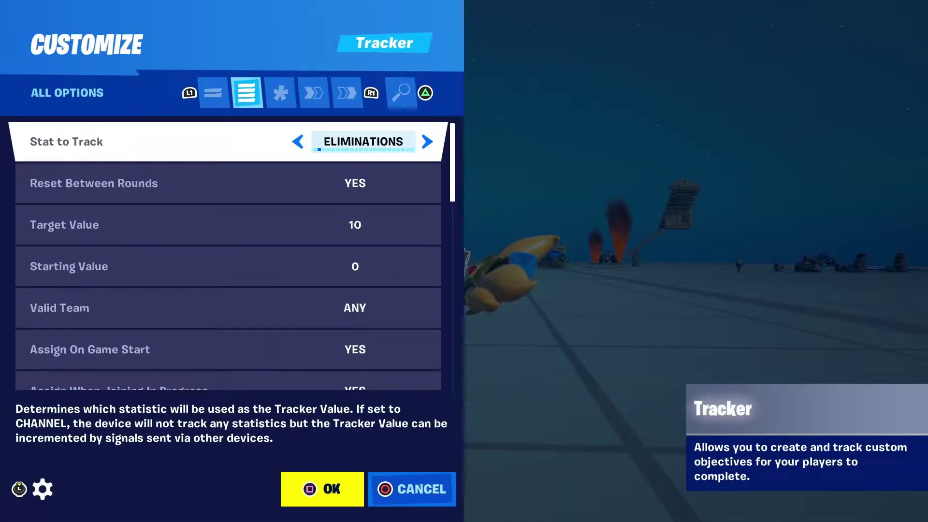
{"action": "key", "text": "Right"}
{"action": "key", "text": "Down"}
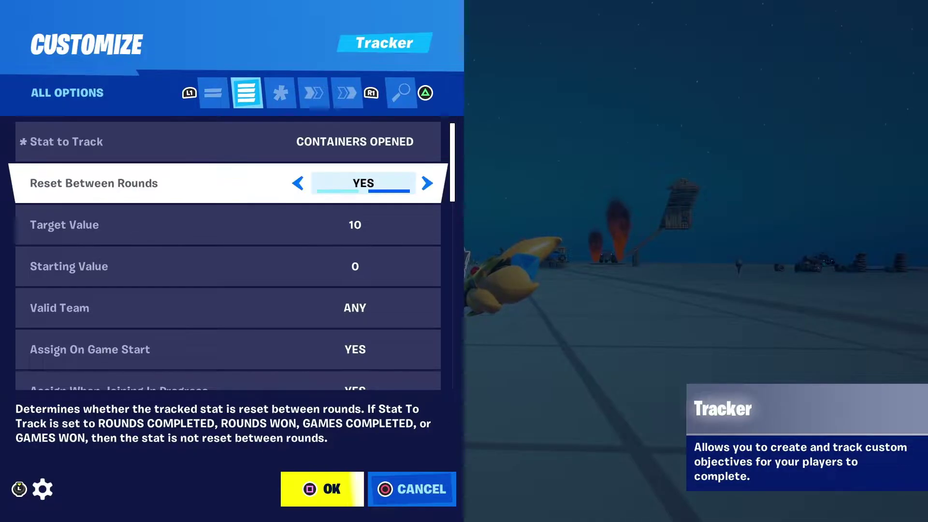
{"action": "key", "text": "Down"}
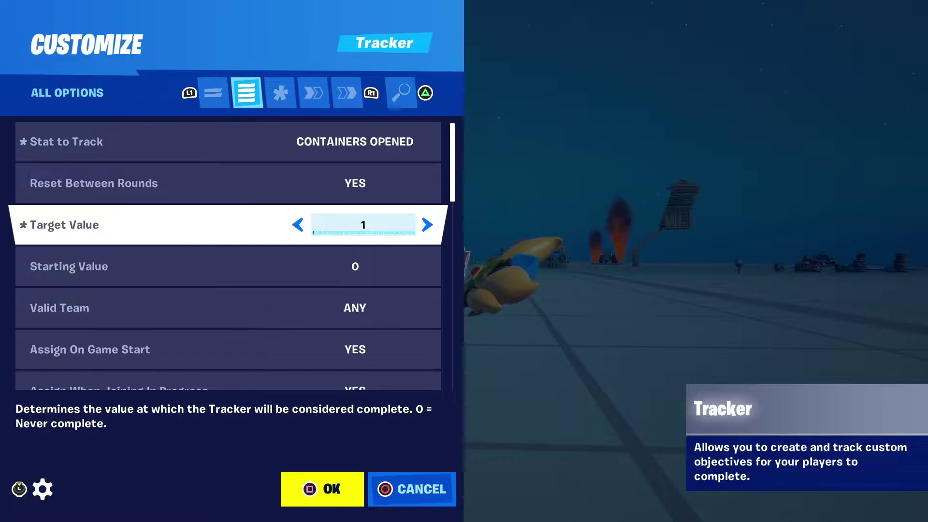
Set the Tracker's When Target Is Reached option to Do Nothing
{"action": "key", "text": "Down"}
{"action": "key", "text": "Down"}
{"action": "key", "text": "Down"}
{"action": "key", "text": "Down"}
{"action": "key", "text": "Down"}
{"action": "key", "text": "Down"}
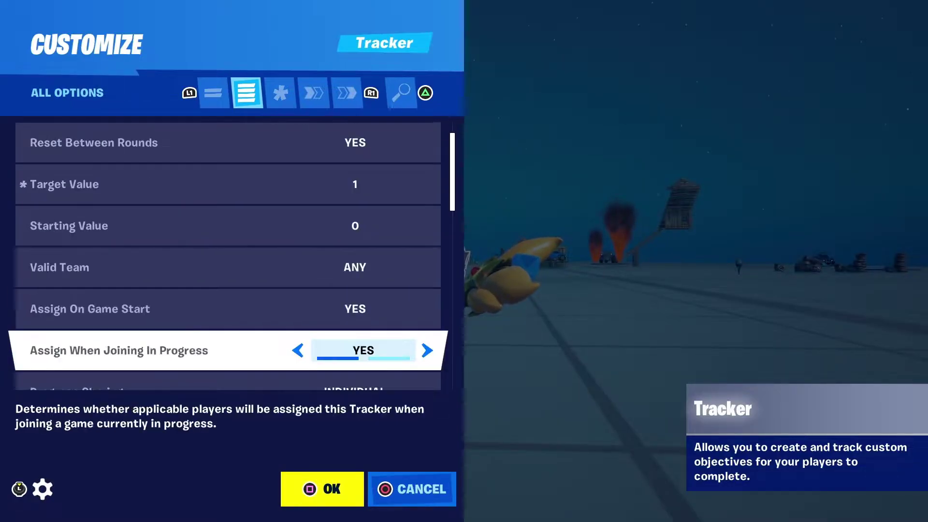
{"action": "key", "text": "Down"}
{"action": "key", "text": "Down"}
{"action": "key", "text": "Down"}
{"action": "key", "text": "Down"}
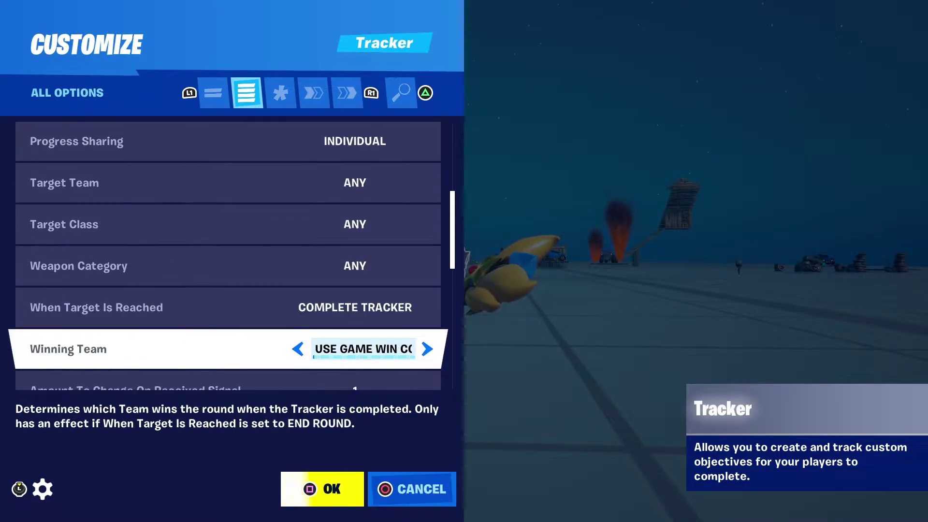
{"action": "key", "text": "Up"}
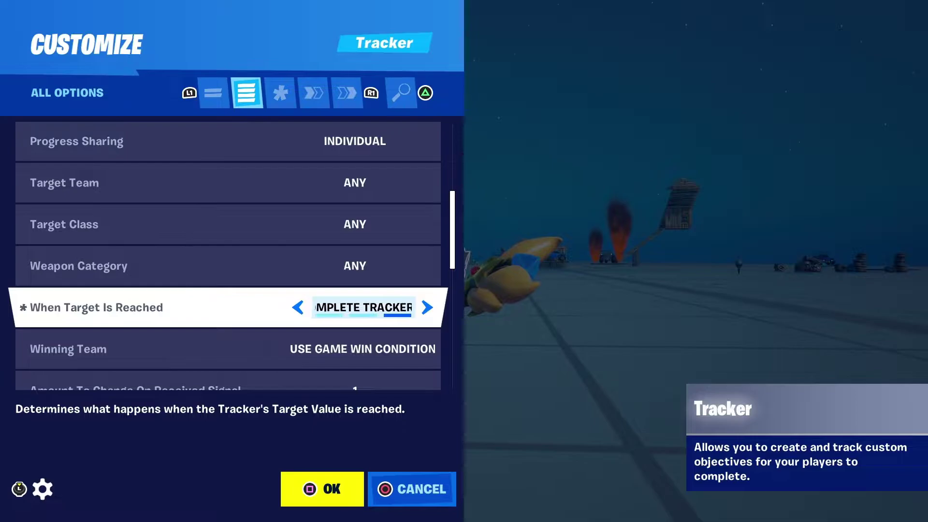
{"action": "key", "text": "Right"}
Set the Tracker's Show On HUD to No, Progress Indicator to Off and Tracker Completion Ceremony to No
{"action": "key", "text": "Down"}
{"action": "key", "text": "Down"}
{"action": "key", "text": "Down"}
{"action": "key", "text": "Down"}
{"action": "key", "text": "Up"}
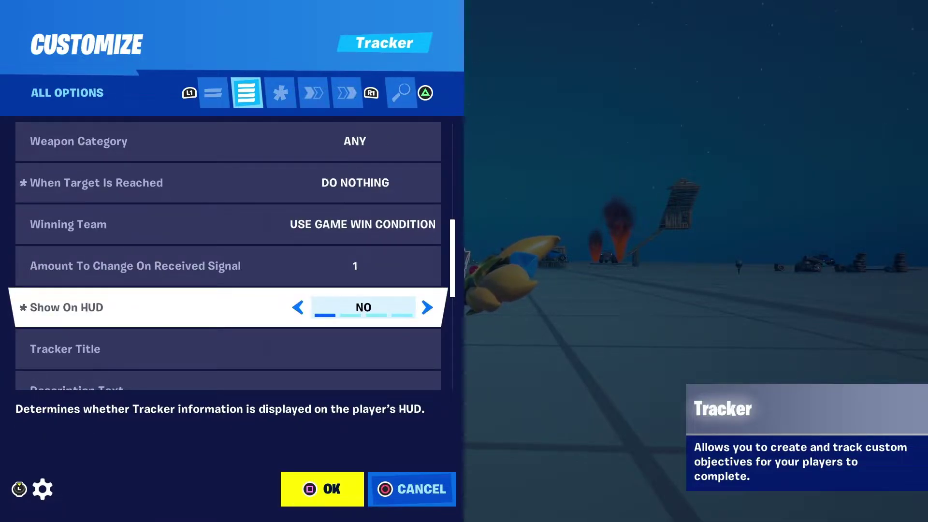
{"action": "key", "text": "Down"}
{"action": "key", "text": "Down"}
{"action": "key", "text": "Down"}
{"action": "key", "text": "Down"}
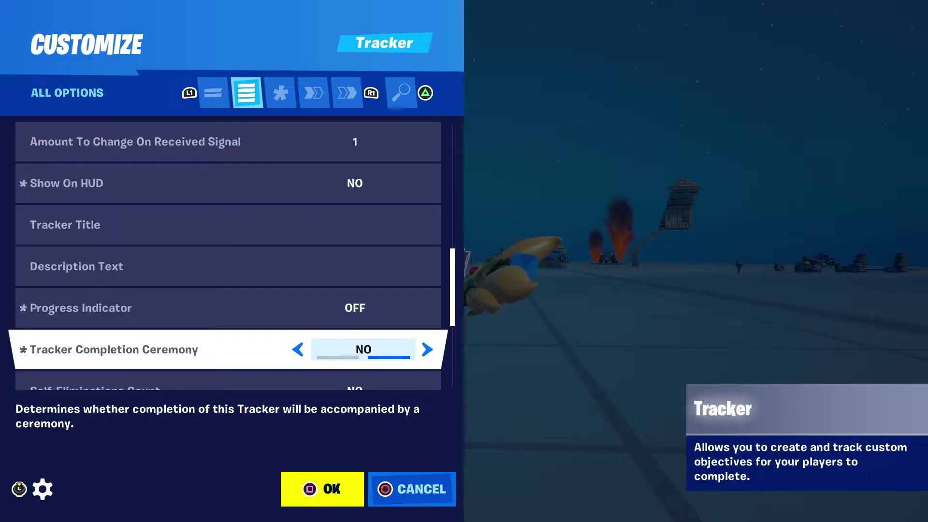
Set the Tracker's Player Eliminations Count to No and save its settings
{"action": "key", "text": "Down"}
{"action": "key", "text": "Down"}
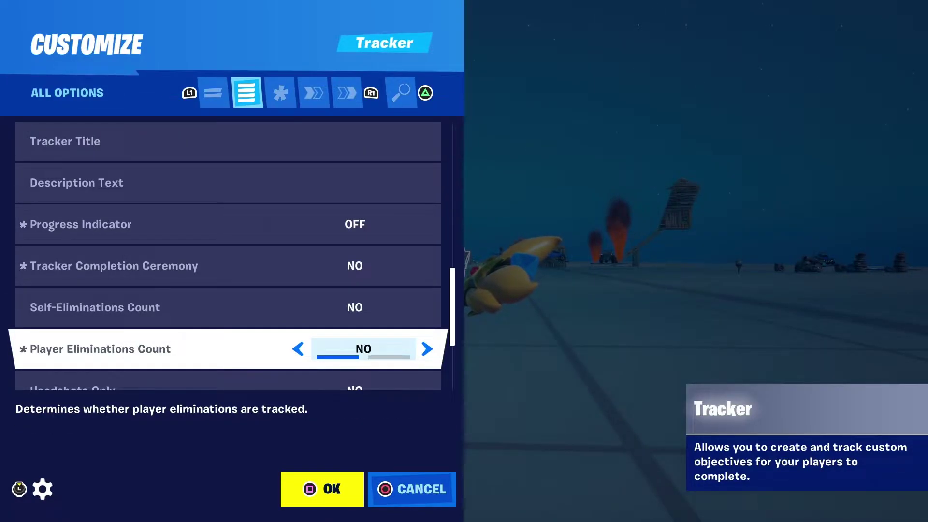
{"action": "key", "text": "Up"}
{"action": "key", "text": "Up"}
{"action": "key", "text": "Up"}
{"action": "key", "text": "Up"}
{"action": "key", "text": "Up"}
{"action": "key", "text": "Up"}
{"action": "key", "text": "Up"}
{"action": "key", "text": "Up"}
{"action": "key", "text": "Up"}
{"action": "key", "text": "Up"}
{"action": "key", "text": "Up"}
{"action": "key", "text": "Up"}
{"action": "key", "text": "Up"}
{"action": "key", "text": "Up"}
{"action": "key", "text": "Up"}
{"action": "key", "text": "Up"}
{"action": "key", "text": "Up"}
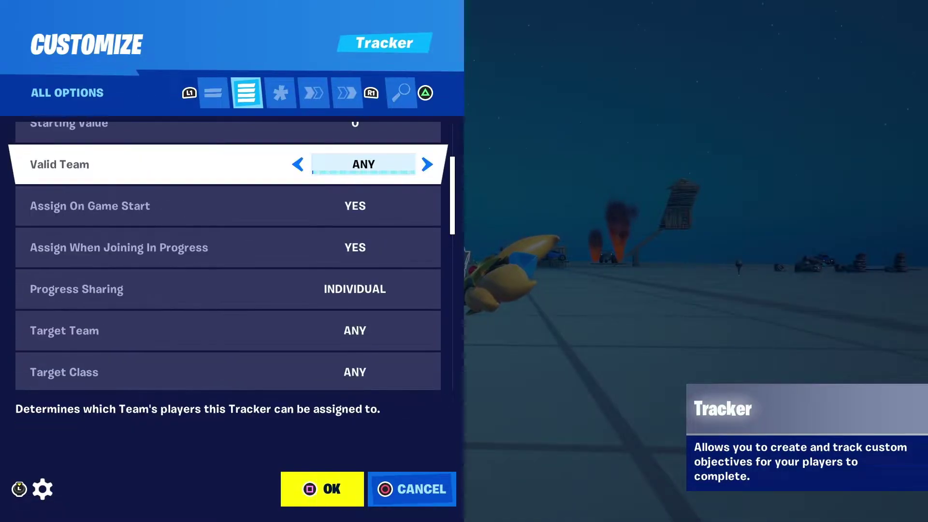
{"action": "key", "text": "Return"}
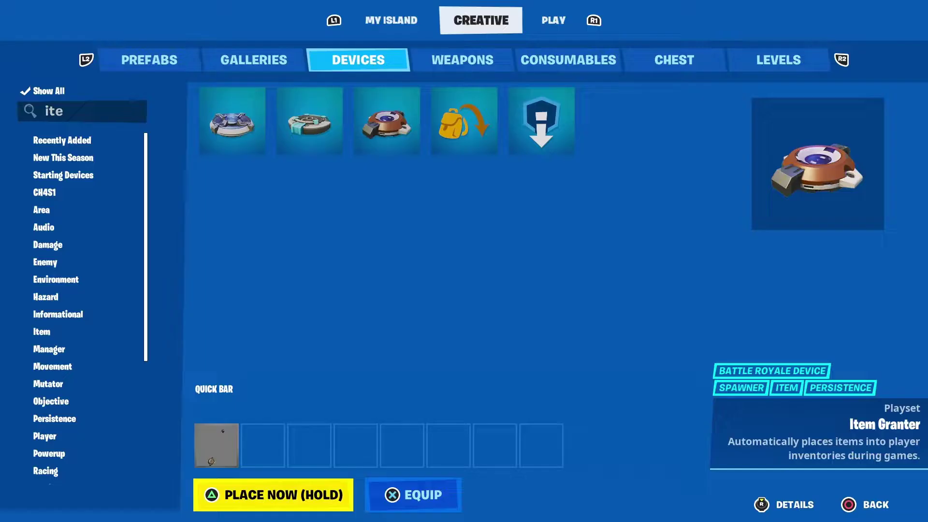
Place an Item Granter device near the Tracker and open all of its options
{"action": "key", "text": "Right"}
{"action": "key", "text": "Right"}
{"action": "key", "text": "Right"}
{"action": "key", "text": "Return"}
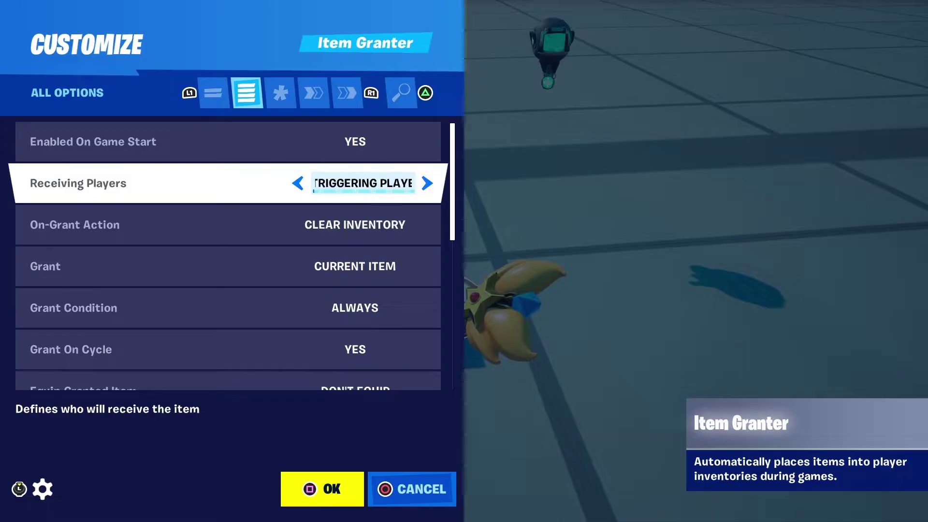
Change the Item Granter's On-Grant Action and set its Cycle Behavior to Wrap
{"action": "key", "text": "Down"}
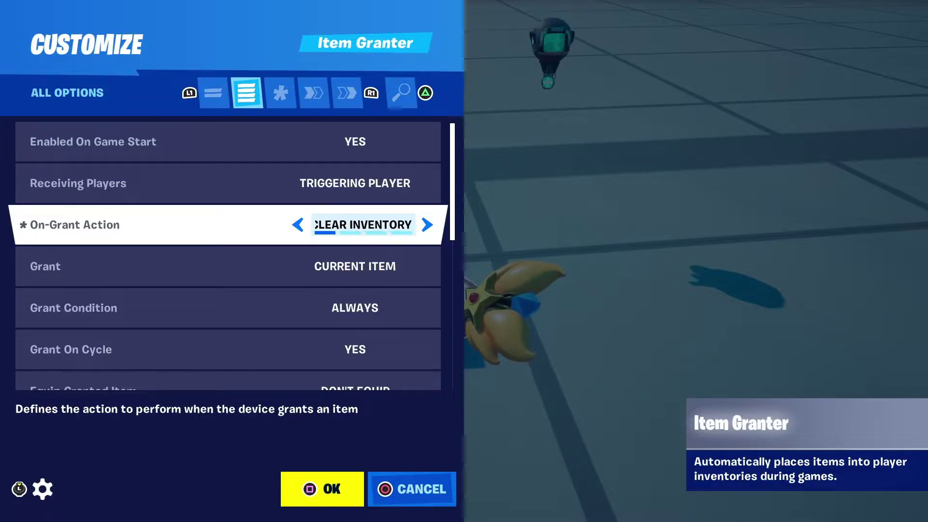
{"action": "key", "text": "Down"}
{"action": "key", "text": "Down"}
{"action": "key", "text": "Down"}
{"action": "key", "text": "Down"}
{"action": "key", "text": "Down"}
{"action": "key", "text": "Down"}
{"action": "key", "text": "Down"}
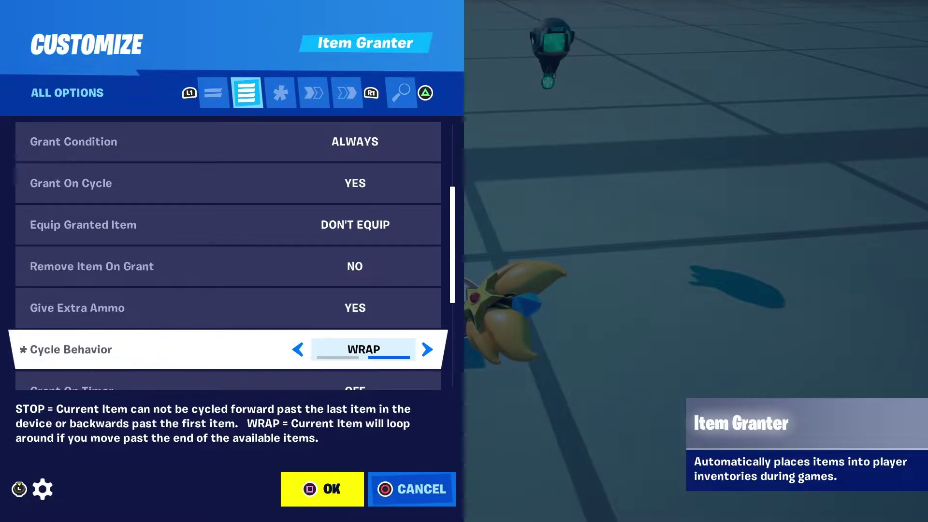
Set Drop Items at Player Location to Yes and Ownership of Dropped Item to All, and save the Item Granter's settings
{"action": "key", "text": "Down"}
{"action": "key", "text": "Down"}
{"action": "key", "text": "Down"}
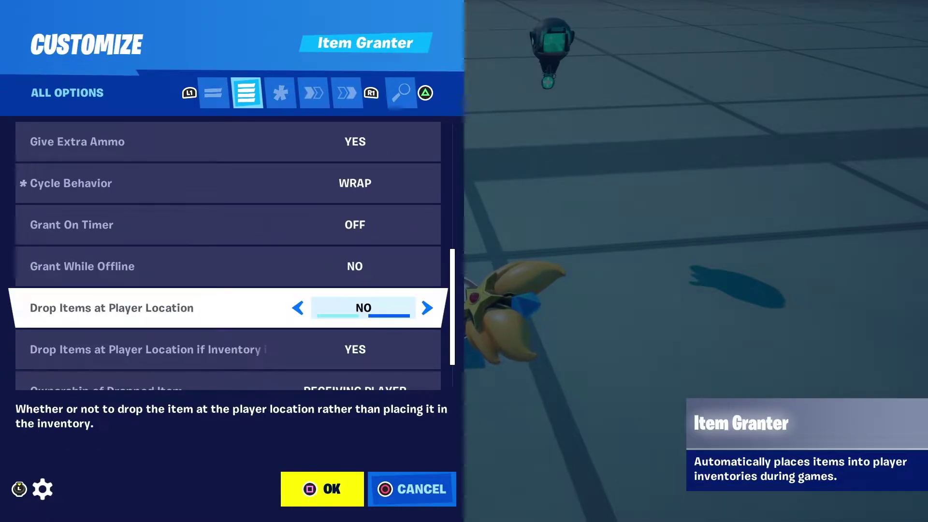
{"action": "key", "text": "Right"}
{"action": "key", "text": "Down"}
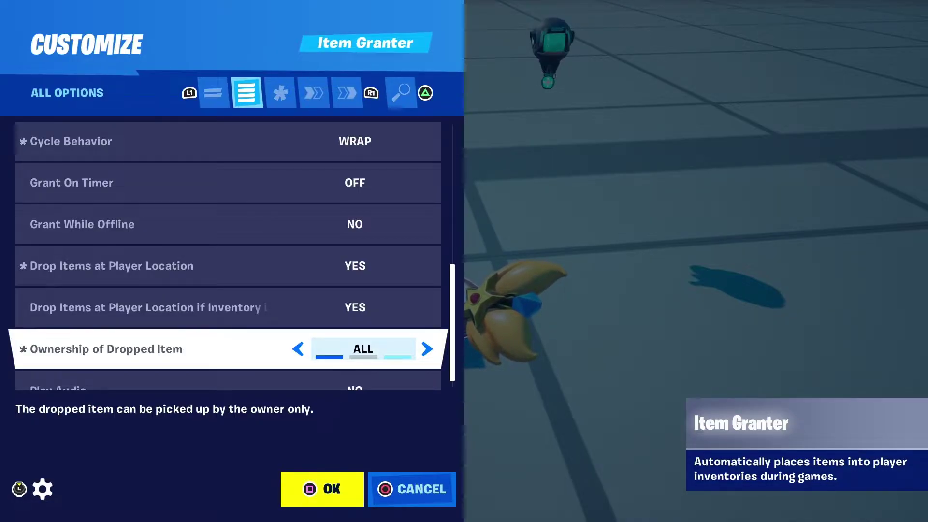
{"action": "key", "text": "Down"}
{"action": "key", "text": "Up"}
{"action": "key", "text": "Up"}
{"action": "key", "text": "Up"}
{"action": "key", "text": "Up"}
{"action": "key", "text": "Up"}
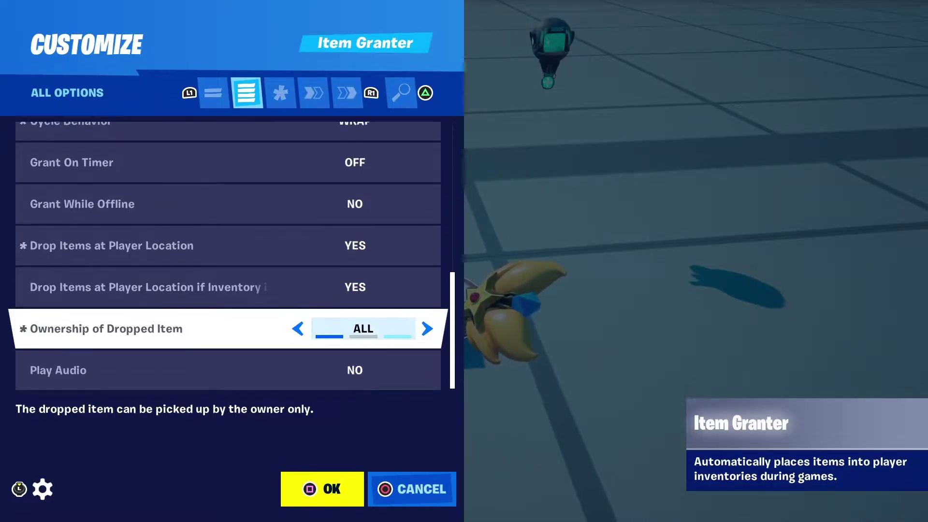
{"action": "key", "text": "Return"}
Copy the Item Granter and place two duplicates beside it in a row
{"action": "left_click", "coordinate": [464, 261]}
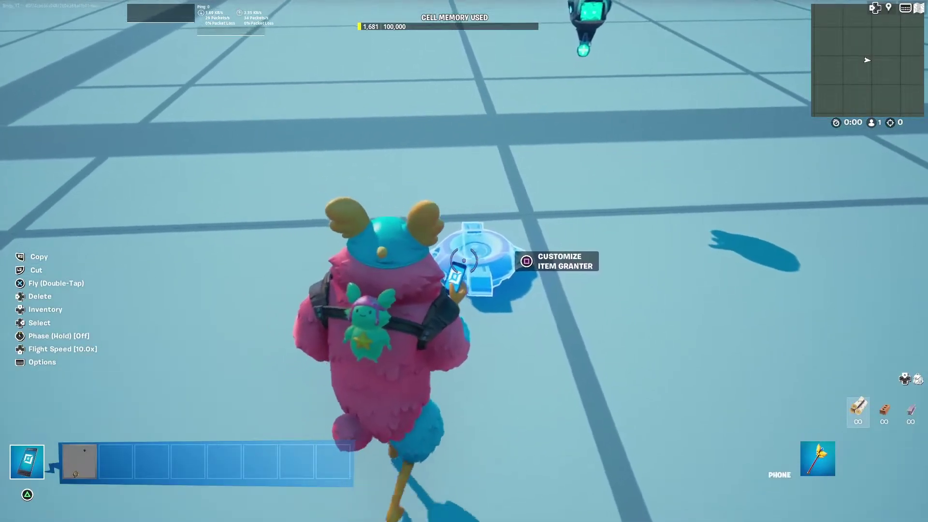
{"action": "left_click", "coordinate": [464, 261]}
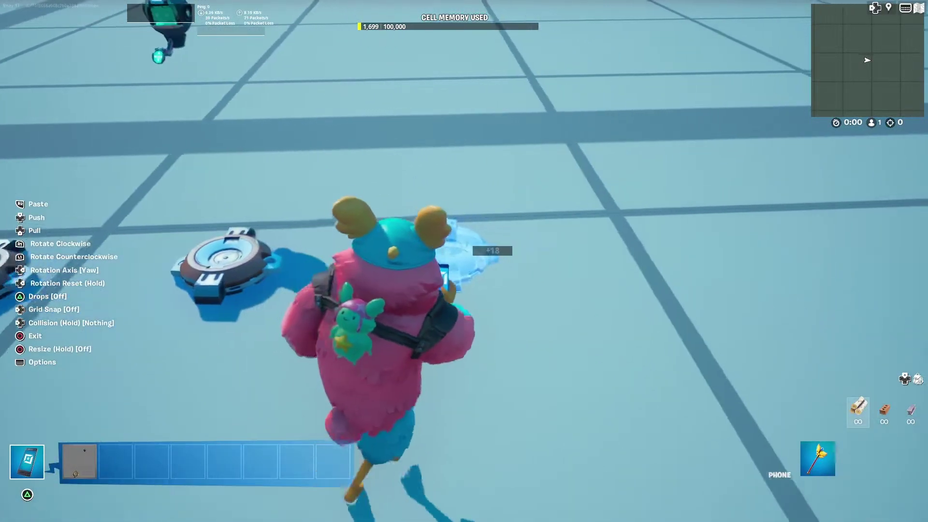
{"action": "left_click", "coordinate": [465, 261]}
{"action": "key", "text": "Escape"}
{"action": "key", "text": "1"}
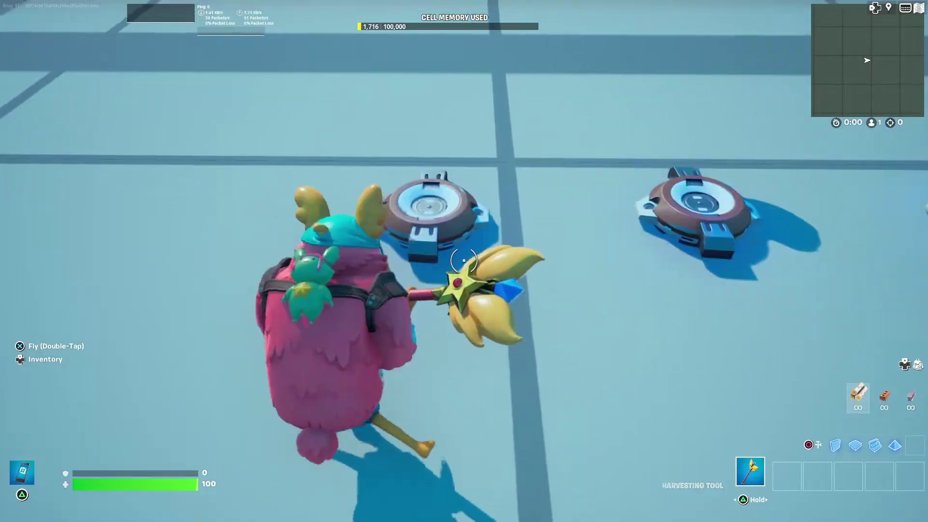
{"action": "left_click", "coordinate": [464, 261]}
{"action": "key", "text": "d"}
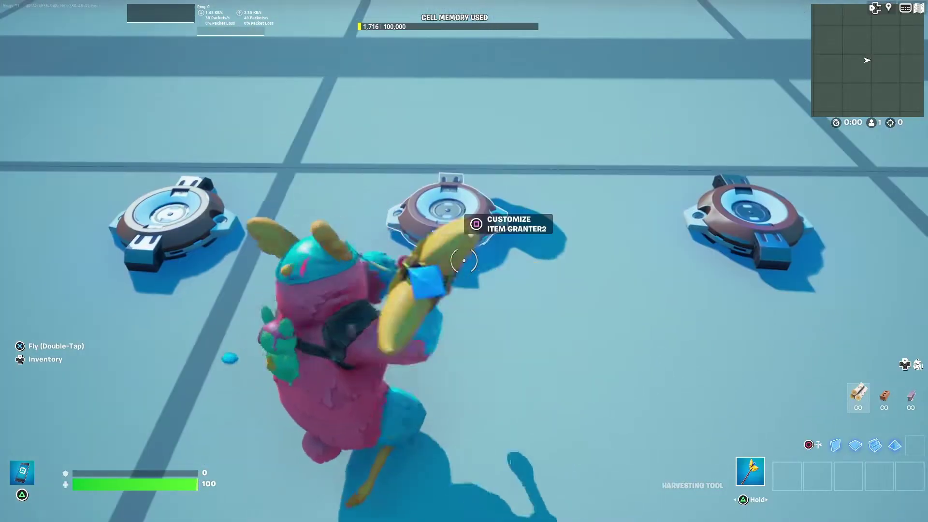
{"action": "key", "text": "d"}
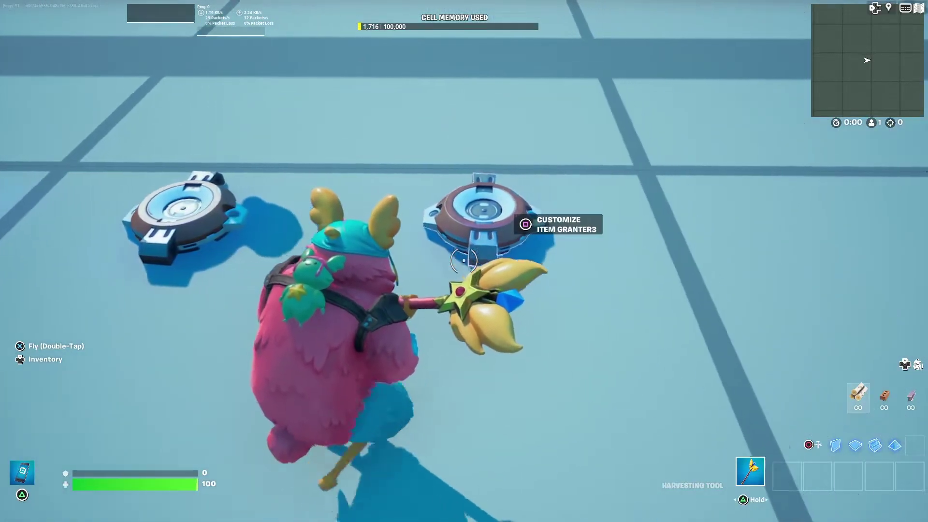
Drop a varied selection of weapons from the creative inventory around the first Item Granter
{"action": "left_click", "coordinate": [464, 261]}
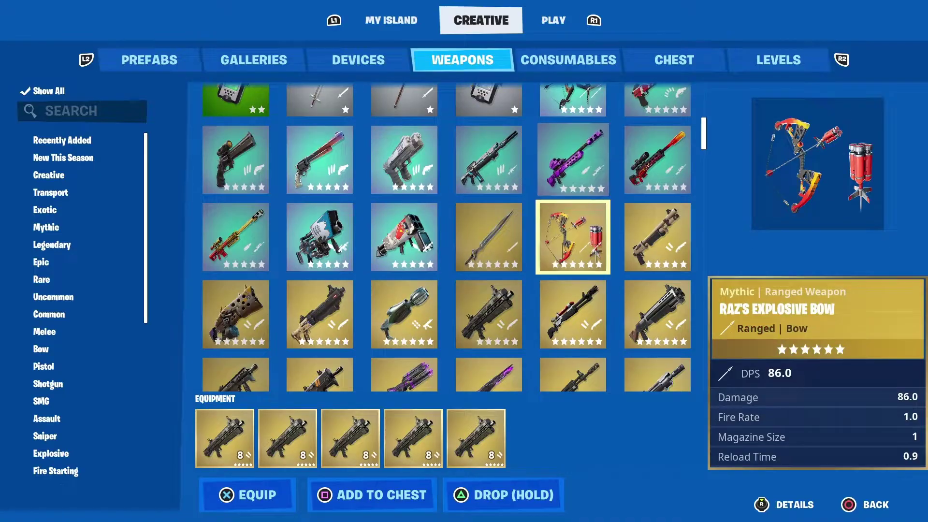
{"action": "key", "text": "Down"}
{"action": "key", "text": "Down"}
{"action": "key", "text": "Left"}
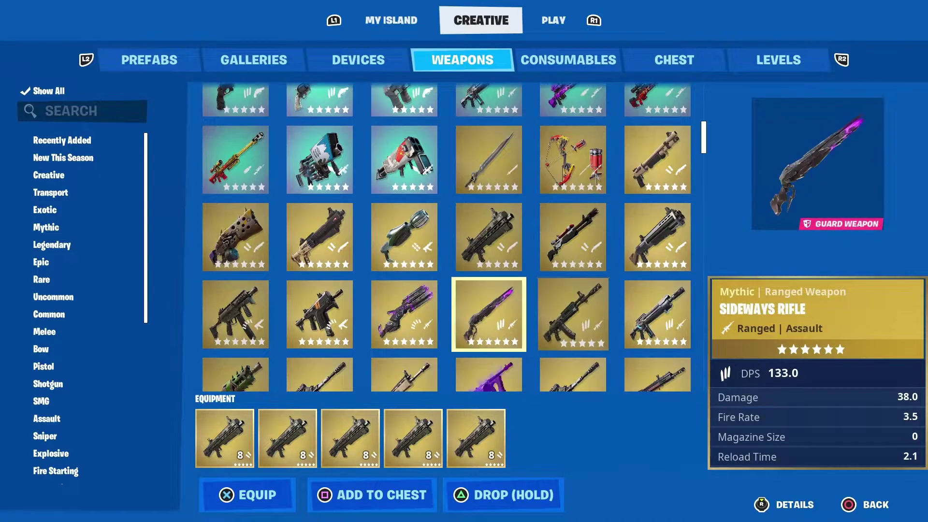
{"action": "key", "text": "Down"}
{"action": "key", "text": "Down"}
{"action": "key", "text": "Left"}
{"action": "key", "text": "Right"}
{"action": "key", "text": "Down"}
{"action": "key", "text": "Down"}
{"action": "key", "text": "Down"}
{"action": "key", "text": "Down"}
{"action": "key", "text": "Left"}
{"action": "key", "text": "Down"}
{"action": "key", "text": "Down"}
{"action": "key", "text": "Right"}
{"action": "key", "text": "Right"}
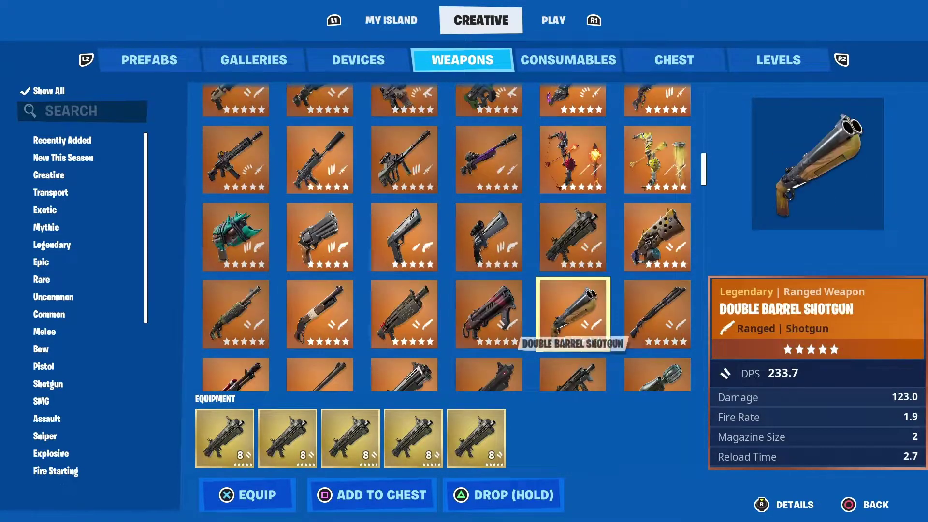
{"action": "key", "text": "Down"}
{"action": "key", "text": "Down"}
{"action": "key", "text": "Left"}
{"action": "key", "text": "Left"}
{"action": "key", "text": "Left"}
{"action": "key", "text": "Down"}
{"action": "key", "text": "Right"}
{"action": "key", "text": "Right"}
{"action": "key", "text": "Right"}
{"action": "key", "text": "Down"}
{"action": "key", "text": "Right"}
{"action": "key", "text": "Tab"}
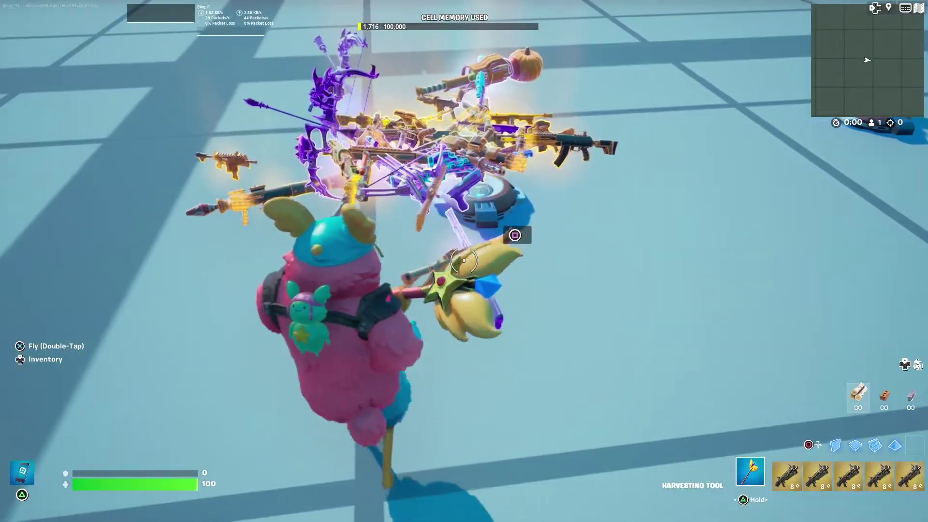
Register the dropped weapons with the first Item Granter by picking the device up and putting it back
{"action": "key", "text": "f"}
{"action": "left_click", "coordinate": [464, 261]}
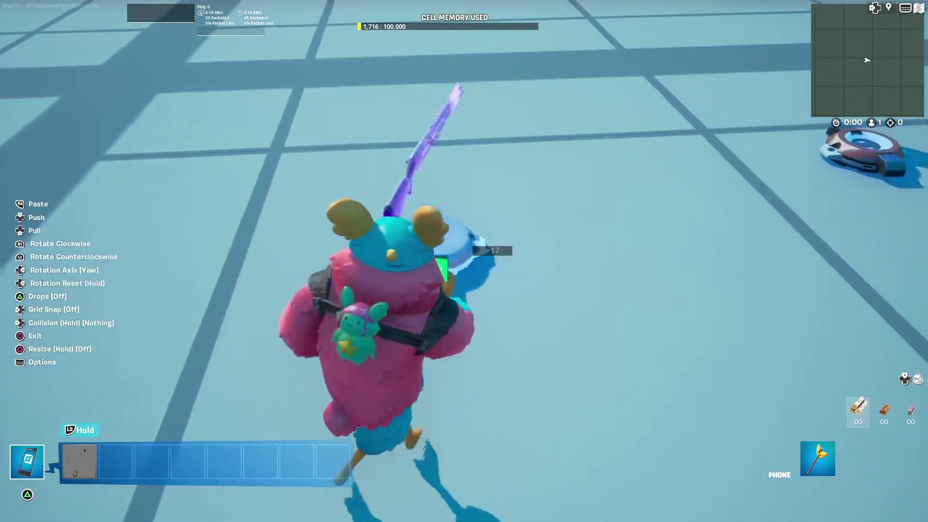
{"action": "left_click", "coordinate": [464, 261]}
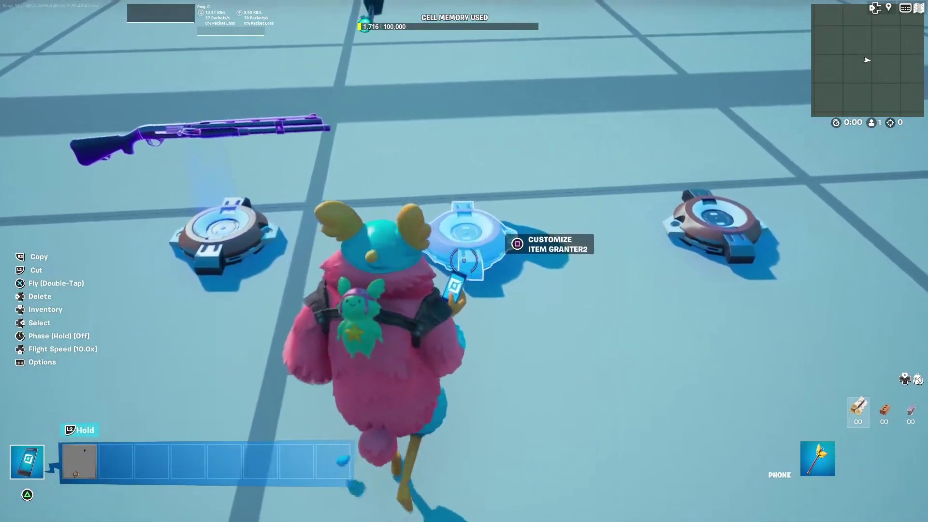
Pick consumables from the creative inventory for the second Item Granter
{"action": "key", "text": "Tab"}
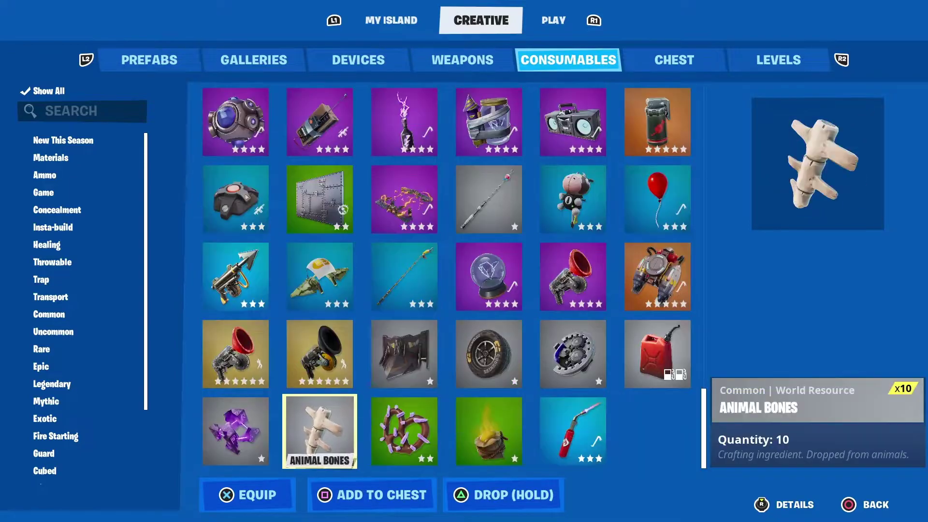
{"action": "key", "text": "Right"}
{"action": "key", "text": "Right"}
{"action": "key", "text": "Up"}
{"action": "key", "text": "Escape"}
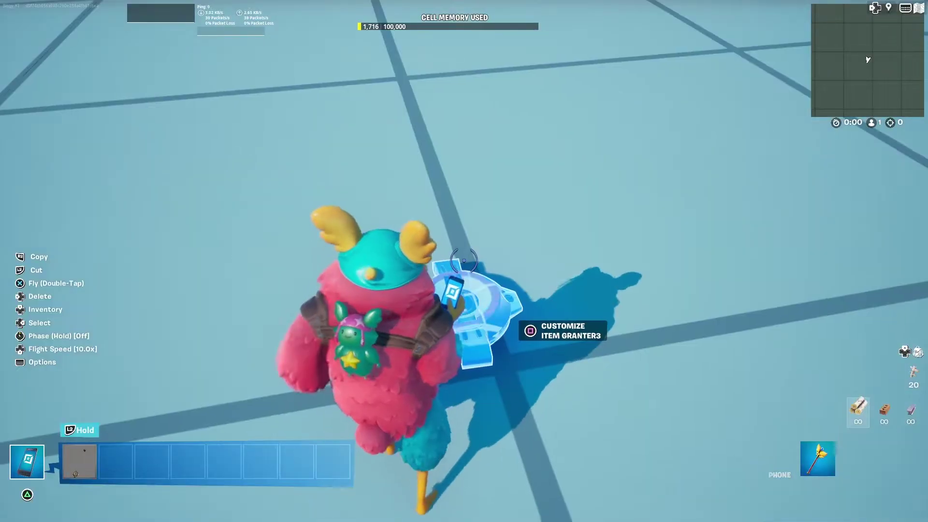
Choose building materials from the creative inventory's consumables and register them with the third Item Granter
{"action": "key", "text": "Tab"}
{"action": "key", "text": "q"}
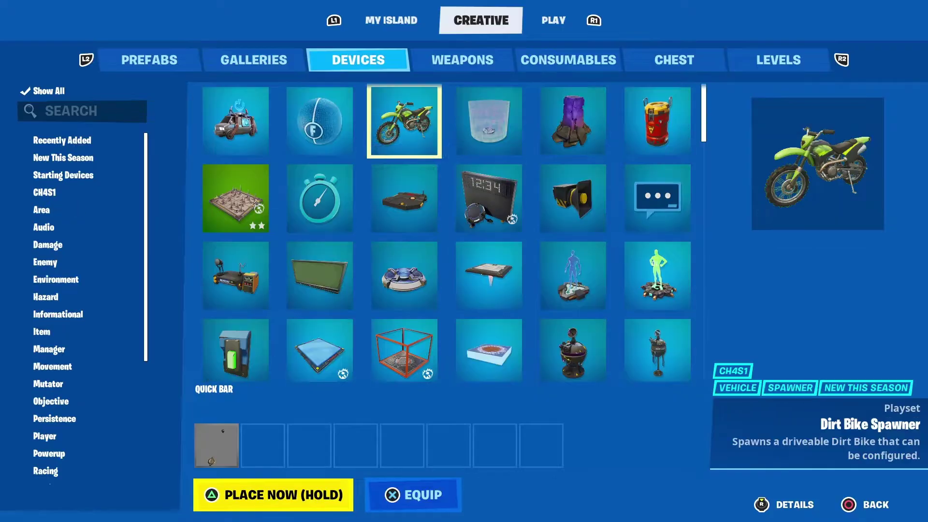
{"action": "key", "text": "e"}
{"action": "key", "text": "e"}
{"action": "key", "text": "Escape"}
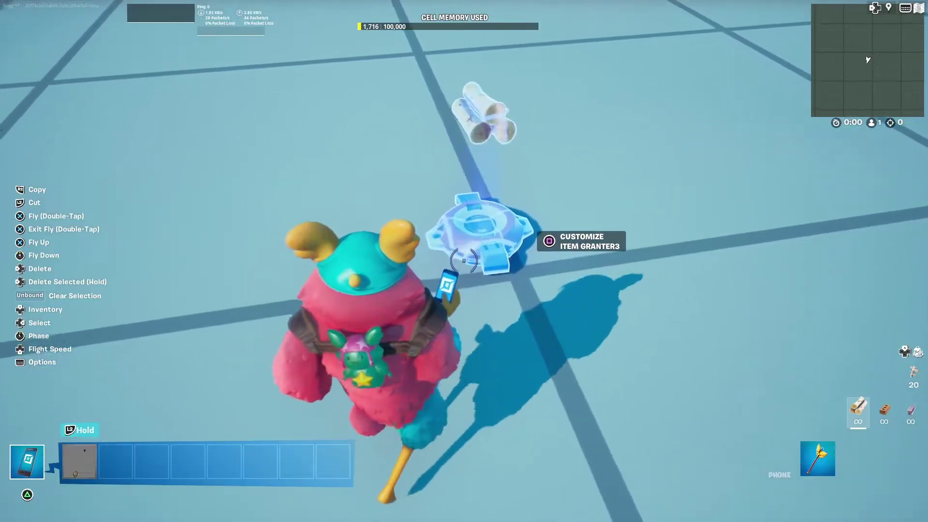
Review the wood, brick and metal materials among the consumables in the creative inventory
{"action": "key", "text": "f"}
{"action": "key", "text": "Tab"}
{"action": "key", "text": "e"}
{"action": "key", "text": "Right"}
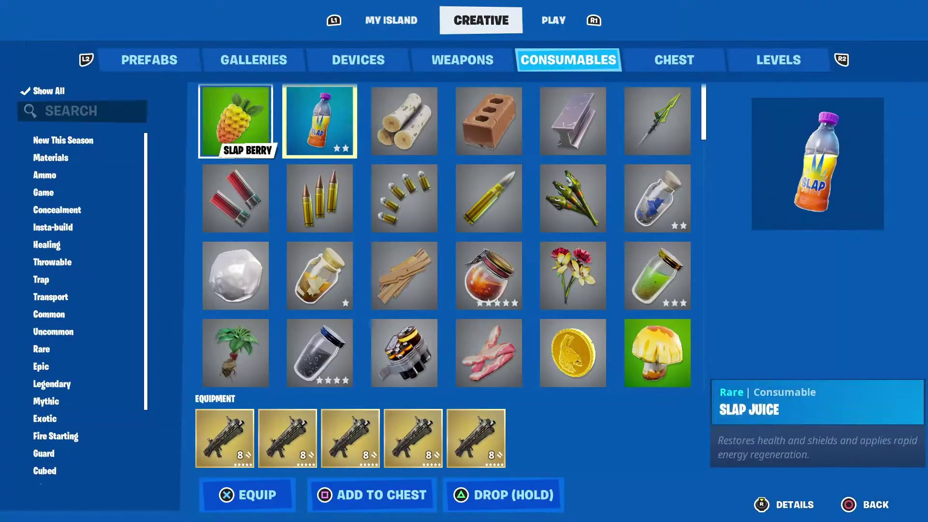
{"action": "key", "text": "Right"}
{"action": "key", "text": "Right"}
{"action": "key", "text": "Right"}
{"action": "key", "text": "Left"}
{"action": "key", "text": "Left"}
{"action": "key", "text": "Right"}
{"action": "key", "text": "Right"}
{"action": "key", "text": "Left"}
{"action": "key", "text": "Left"}
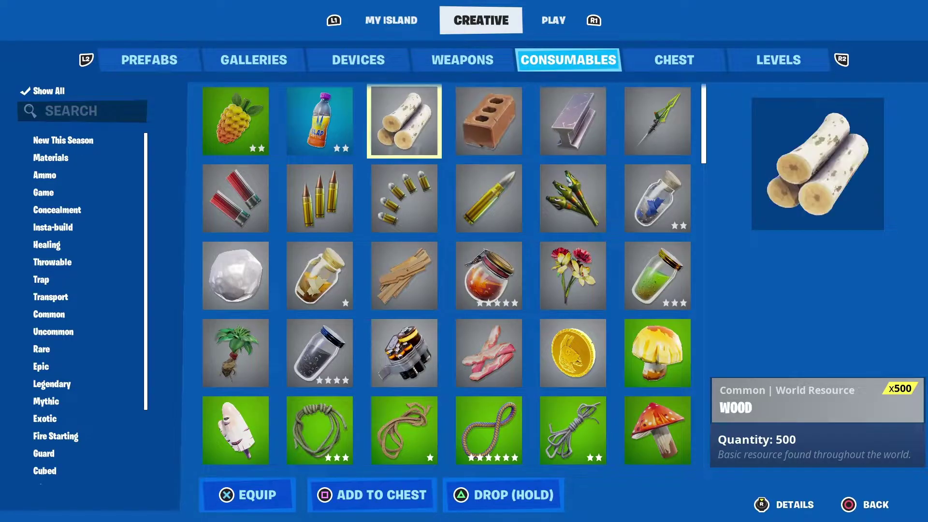
{"action": "key", "text": "Right"}
{"action": "key", "text": "Right"}
{"action": "key", "text": "Left"}
{"action": "key", "text": "Left"}
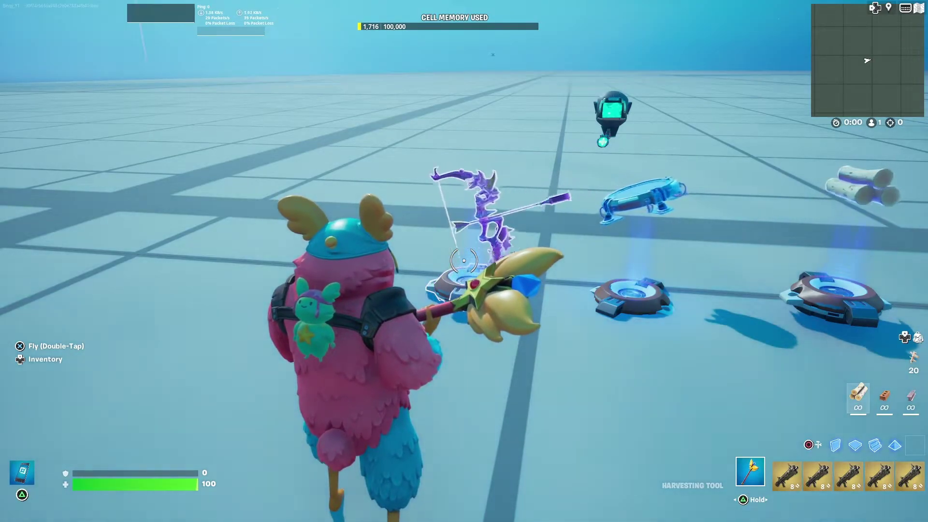
Examine the rename option in the first Item Granter's settings
{"action": "key", "text": "w"}
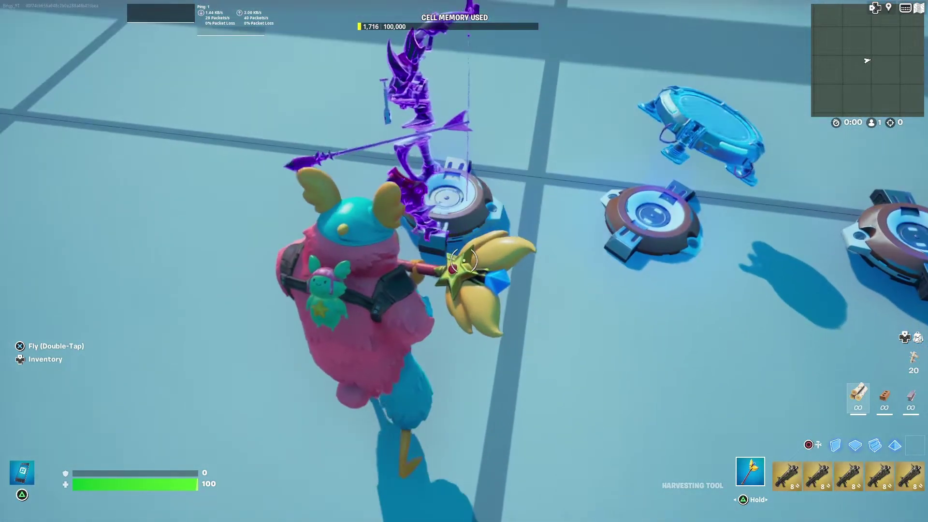
{"action": "key", "text": "e"}
{"action": "key", "text": "Tab"}
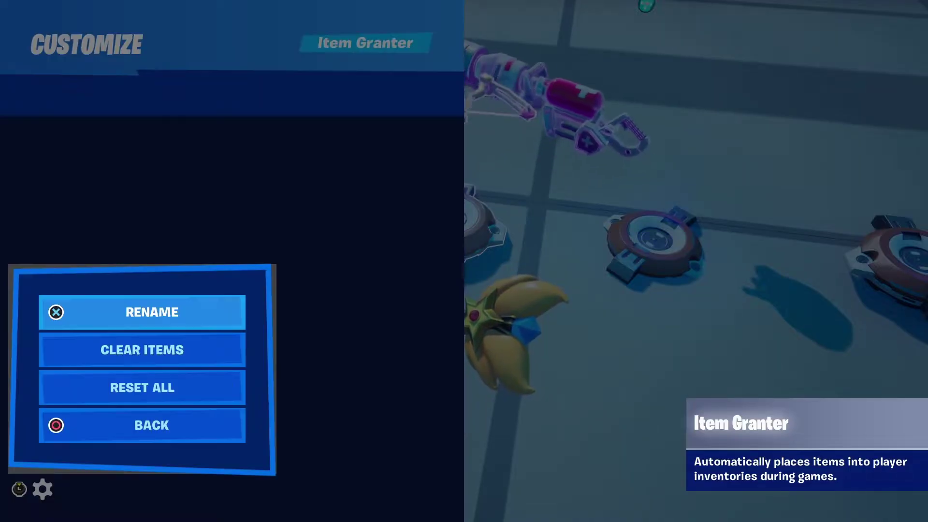
{"action": "key", "text": "Down"}
{"action": "key", "text": "Up"}
{"action": "key", "text": "Return"}
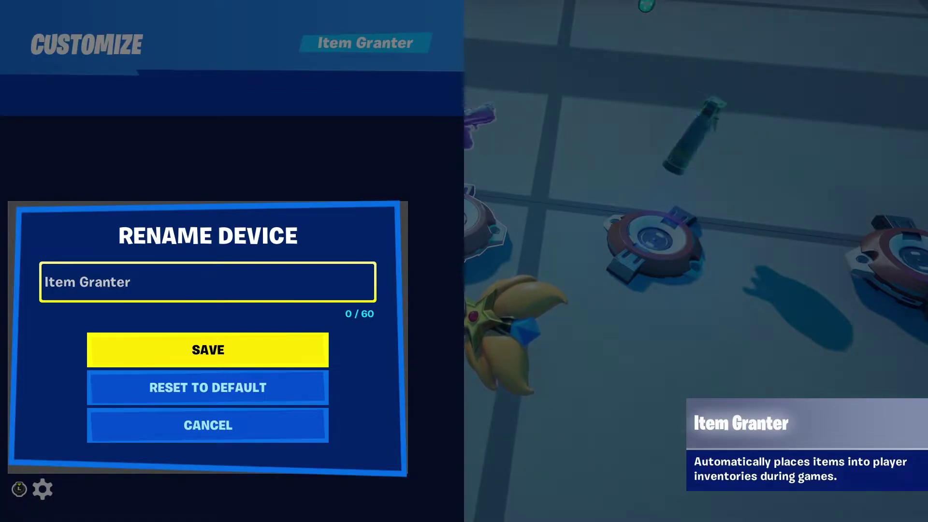
{"action": "key", "text": "Escape"}
{"action": "key", "text": "Escape"}
{"action": "key", "text": "Escape"}
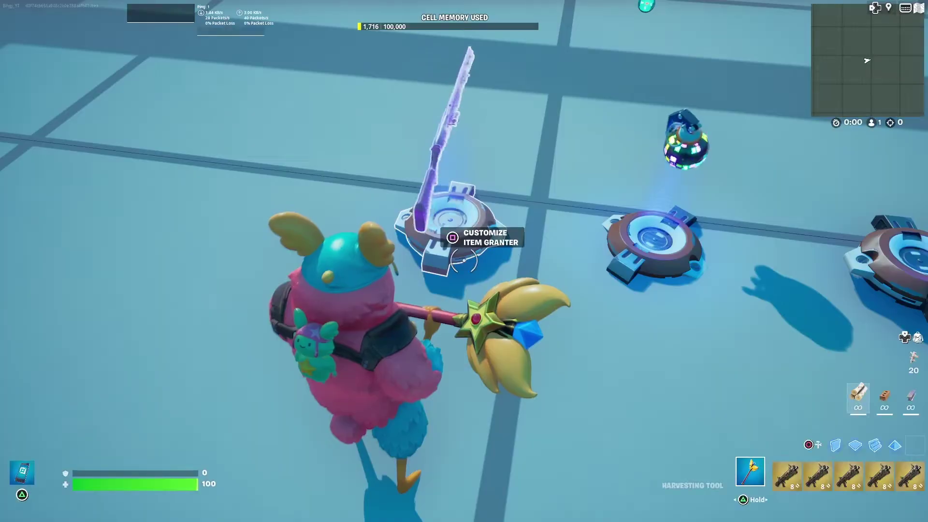
Check the device names of the other Item Granters in the row
{"action": "key", "text": "d"}
{"action": "key", "text": "d"}
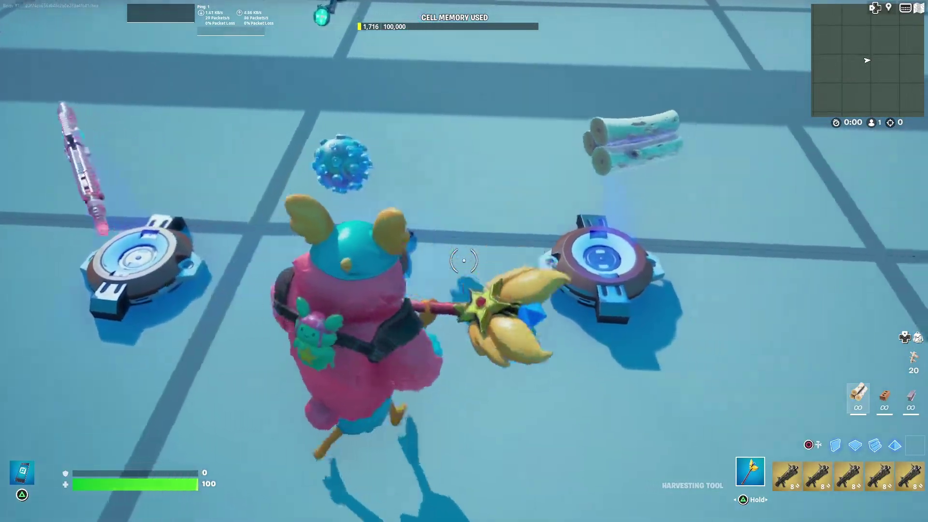
{"action": "left_click", "coordinate": [463, 261]}
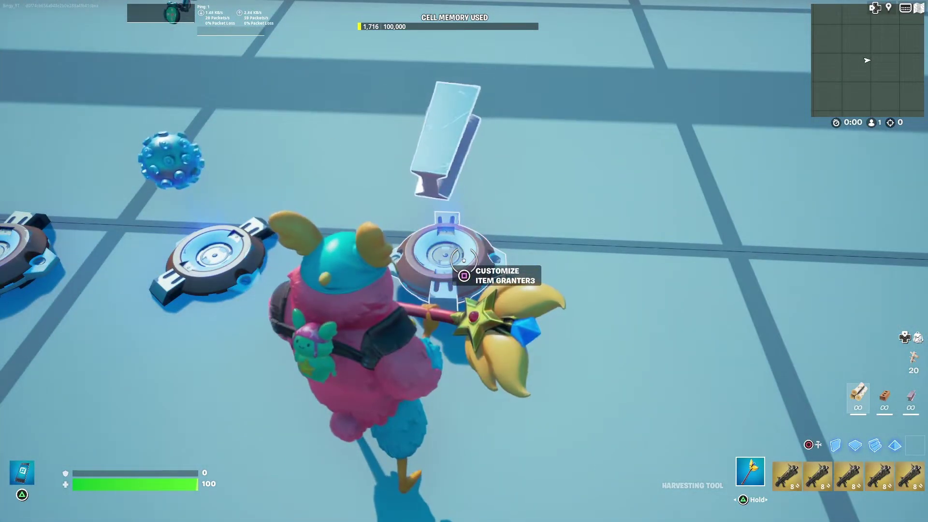
{"action": "key", "text": "s"}
{"action": "key", "text": "w"}
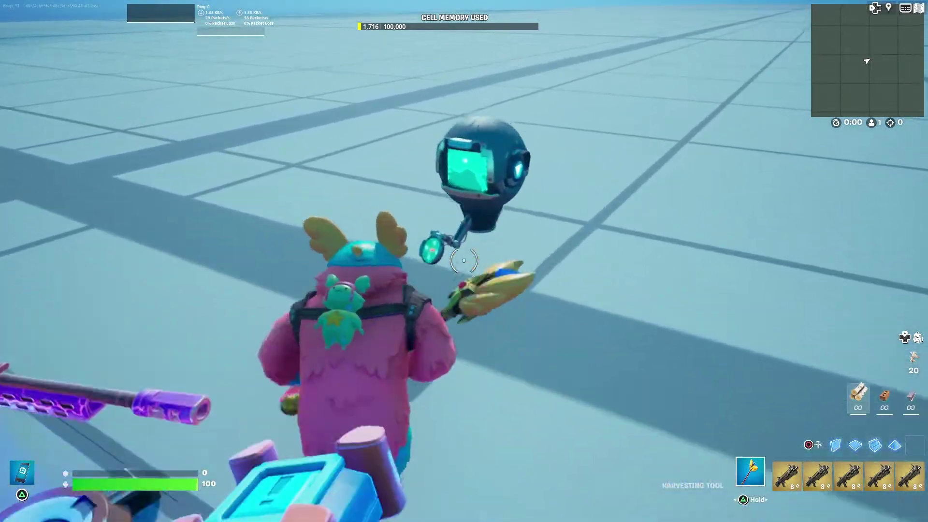
Add an On Complete event to the Tracker and select the first Item Granter as its target device
{"action": "key", "text": "e"}
{"action": "key", "text": "e"}
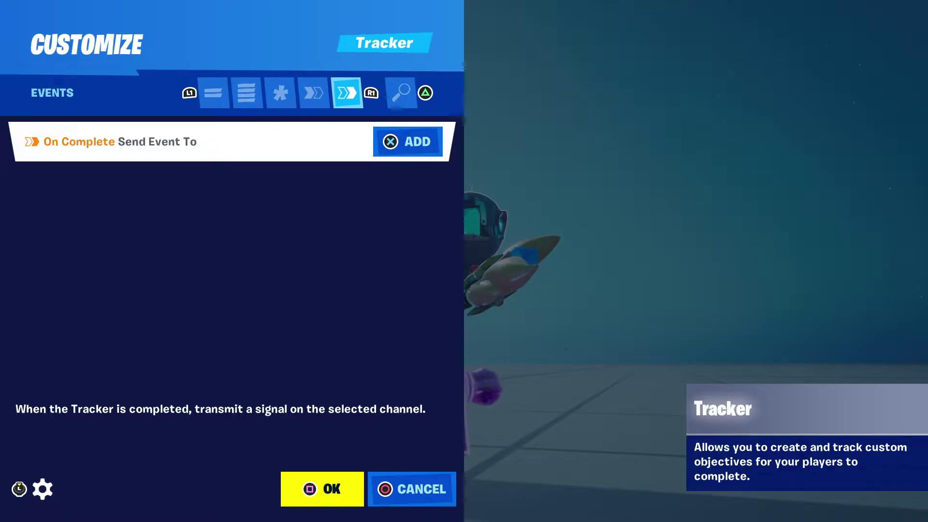
{"action": "key", "text": "Return"}
{"action": "key", "text": "Right"}
{"action": "key", "text": "Left"}
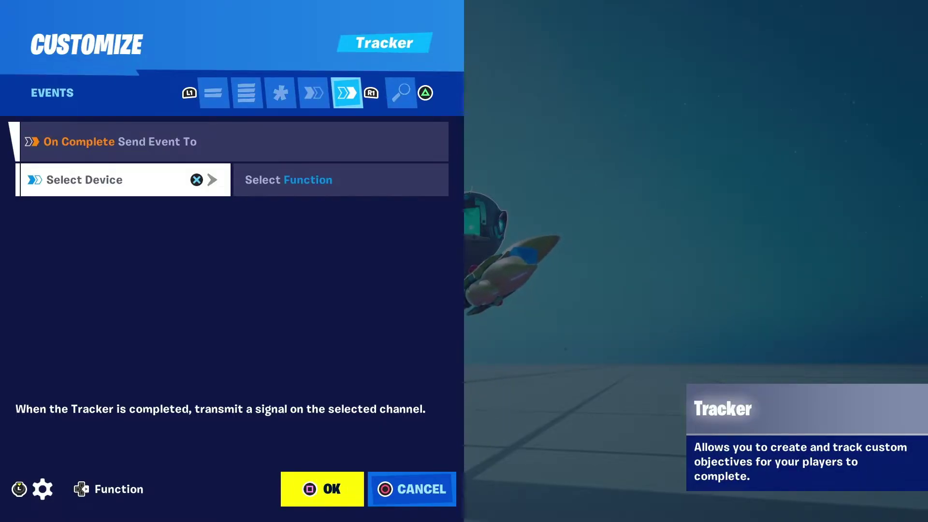
{"action": "key", "text": "Return"}
{"action": "key", "text": "Down"}
{"action": "key", "text": "Down"}
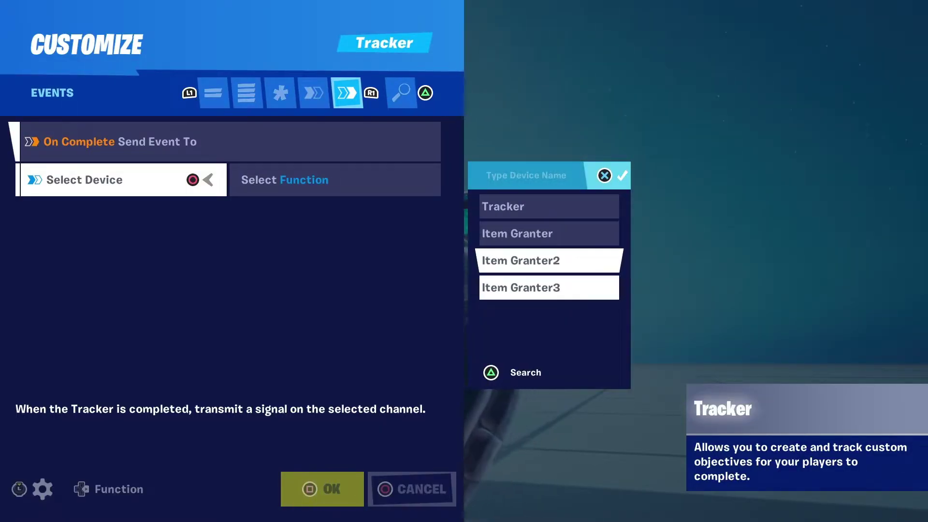
{"action": "key", "text": "Up"}
{"action": "key", "text": "Down"}
{"action": "key", "text": "Down"}
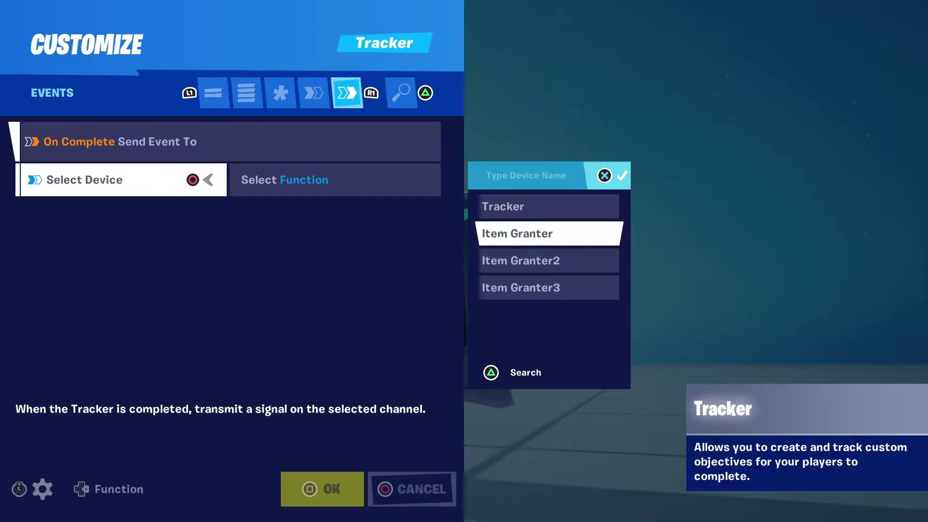
{"action": "key", "text": "Return"}
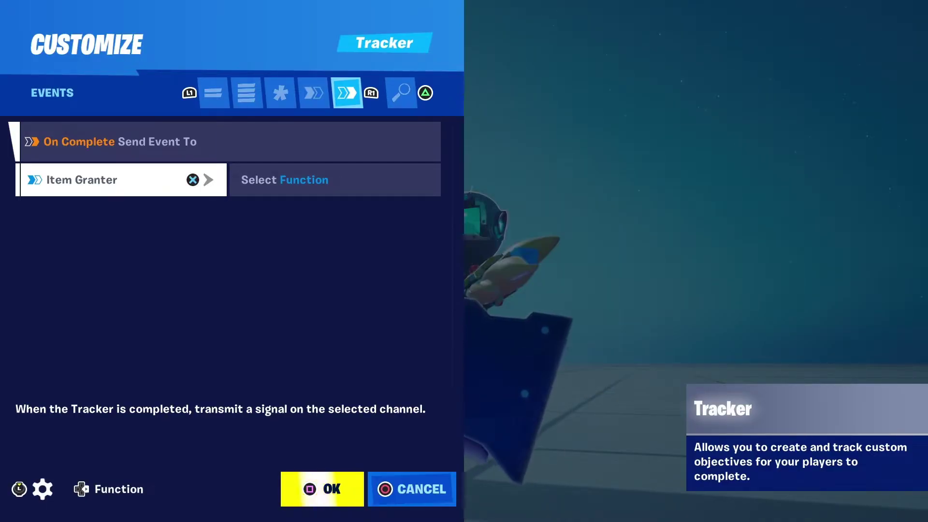
Set the first Item Granter's function for the Tracker's On Complete event to Cycle to Random Item
{"action": "key", "text": "Right"}
{"action": "key", "text": "Return"}
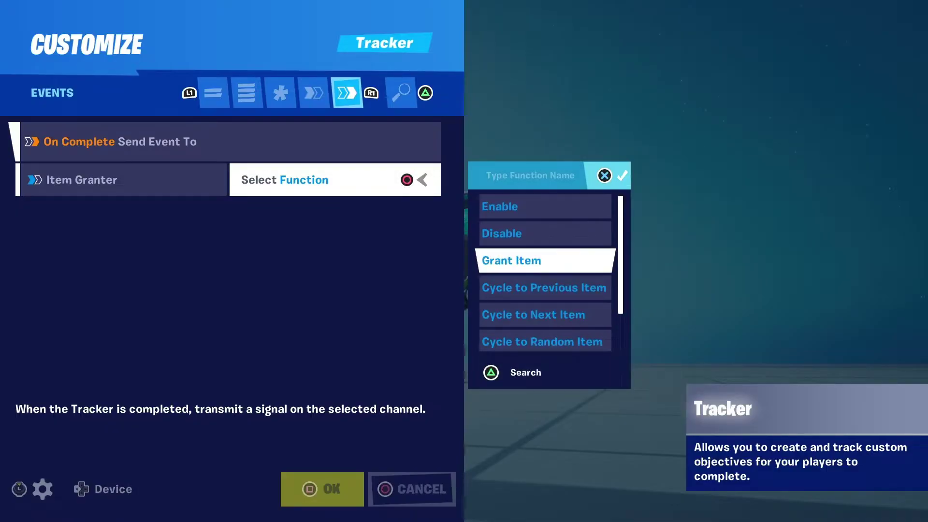
{"action": "key", "text": "Down"}
{"action": "key", "text": "Down"}
{"action": "key", "text": "Down"}
{"action": "key", "text": "Up"}
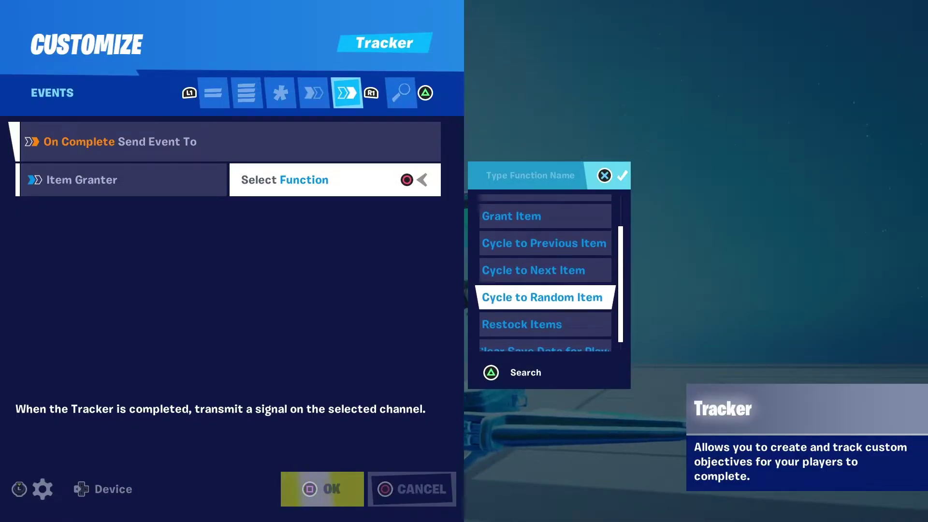
{"action": "key", "text": "Return"}
Add Item Granter2 to the Tracker's On Complete event with the function Cycle to Random Item
{"action": "key", "text": "Down"}
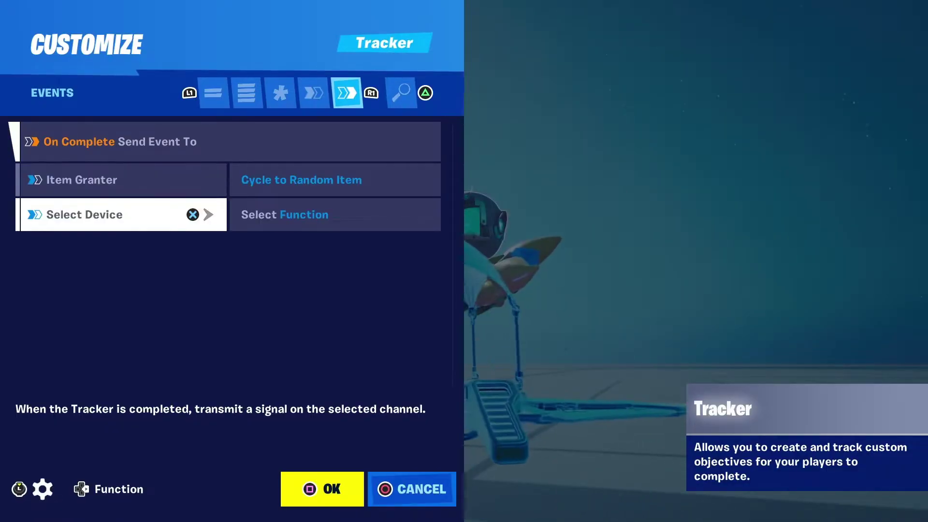
{"action": "key", "text": "Return"}
{"action": "key", "text": "Return"}
{"action": "key", "text": "Right"}
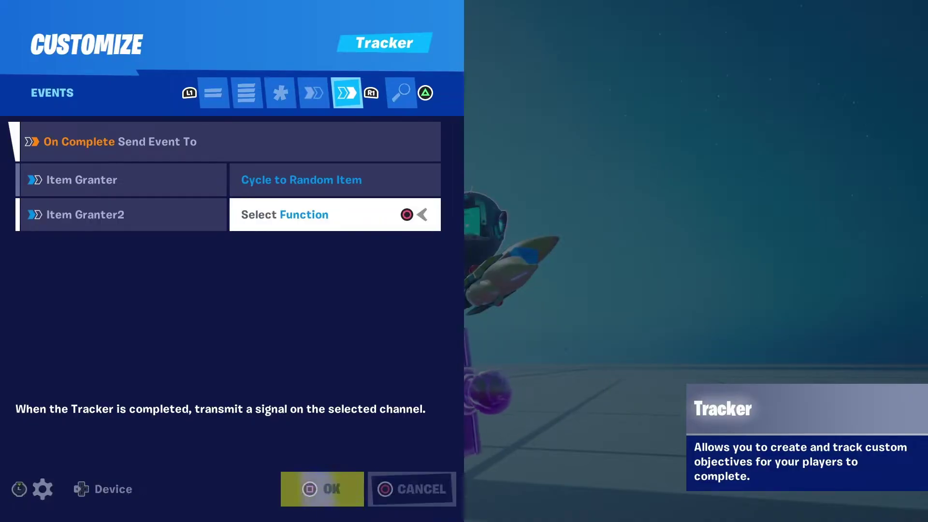
{"action": "key", "text": "Return"}
{"action": "key", "text": "Down"}
{"action": "key", "text": "Down"}
{"action": "key", "text": "Down"}
{"action": "key", "text": "Down"}
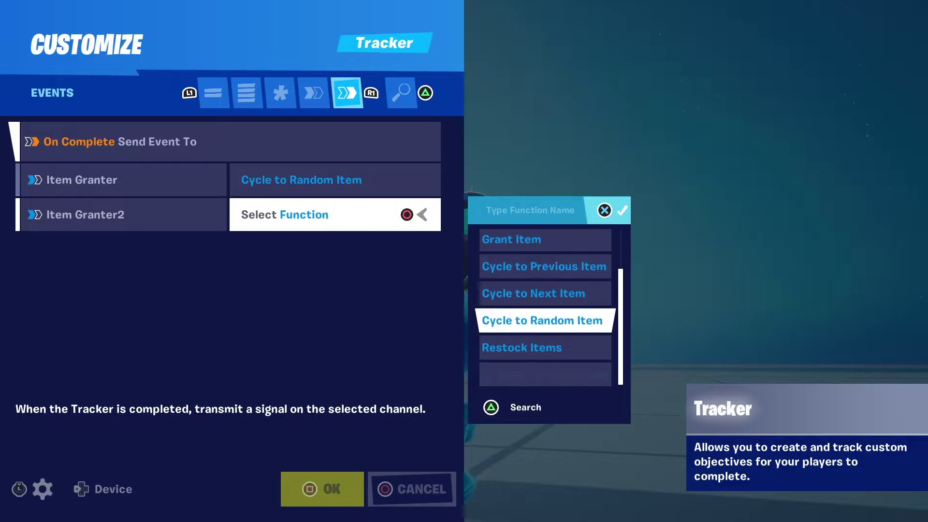
{"action": "key", "text": "Return"}
Add Item Granter3 to the On Complete event with the function Cycle to Random Item and save the Tracker settings
{"action": "key", "text": "Down"}
{"action": "key", "text": "Return"}
{"action": "key", "text": "Down"}
{"action": "key", "text": "Return"}
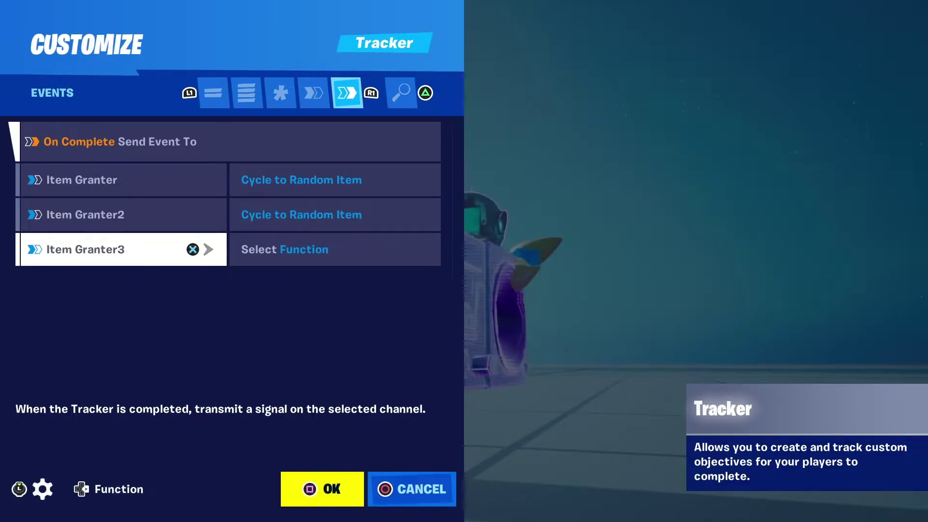
{"action": "key", "text": "Right"}
{"action": "key", "text": "Return"}
{"action": "key", "text": "Down"}
{"action": "key", "text": "Down"}
{"action": "key", "text": "Down"}
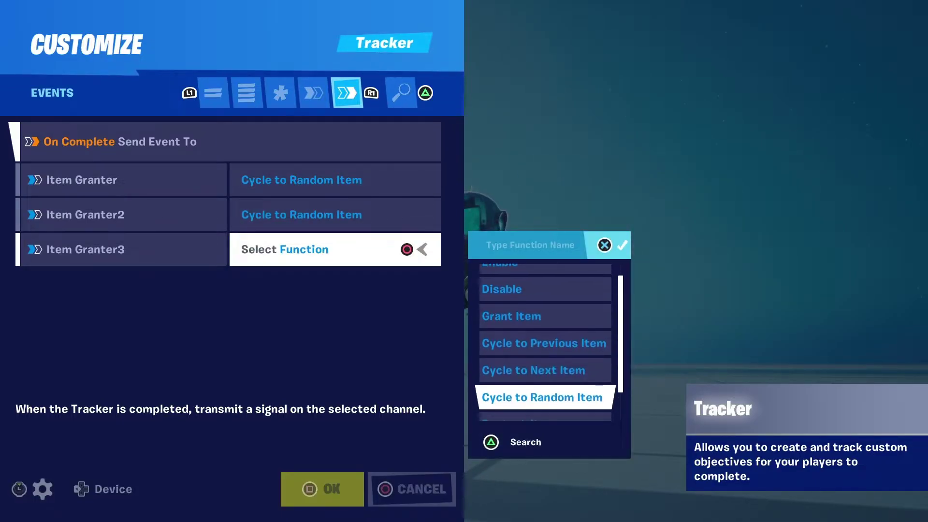
{"action": "key", "text": "Return"}
{"action": "key", "text": "Return"}
{"action": "key", "text": "s"}
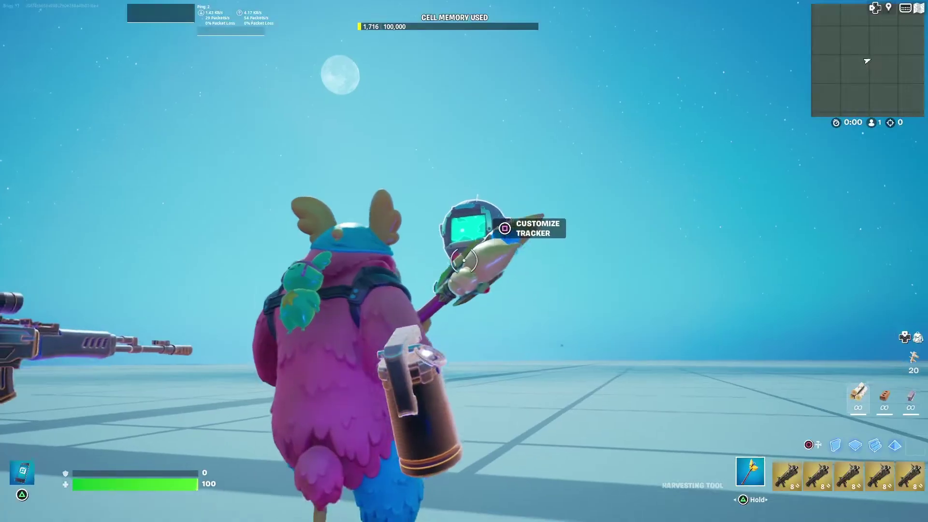
Add Bacon from the creative inventory's consumables to the custom chest's contents
{"action": "key", "text": "Tab"}
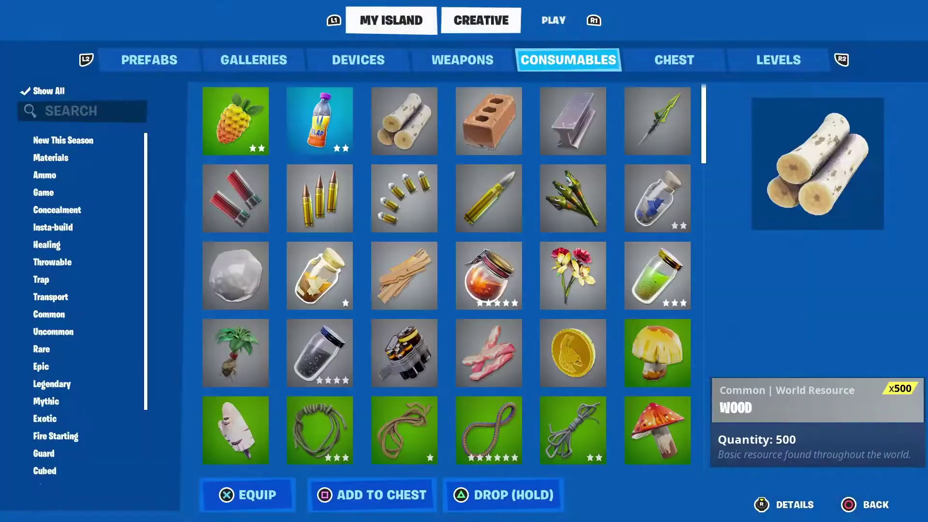
{"action": "key", "text": "e"}
{"action": "key", "text": "e"}
{"action": "key", "text": "q"}
{"action": "key", "text": "q"}
{"action": "key", "text": "Right"}
{"action": "key", "text": "Left"}
{"action": "key", "text": "Left"}
{"action": "key", "text": "Down"}
{"action": "key", "text": "Down"}
{"action": "key", "text": "Down"}
{"action": "key", "text": "Down"}
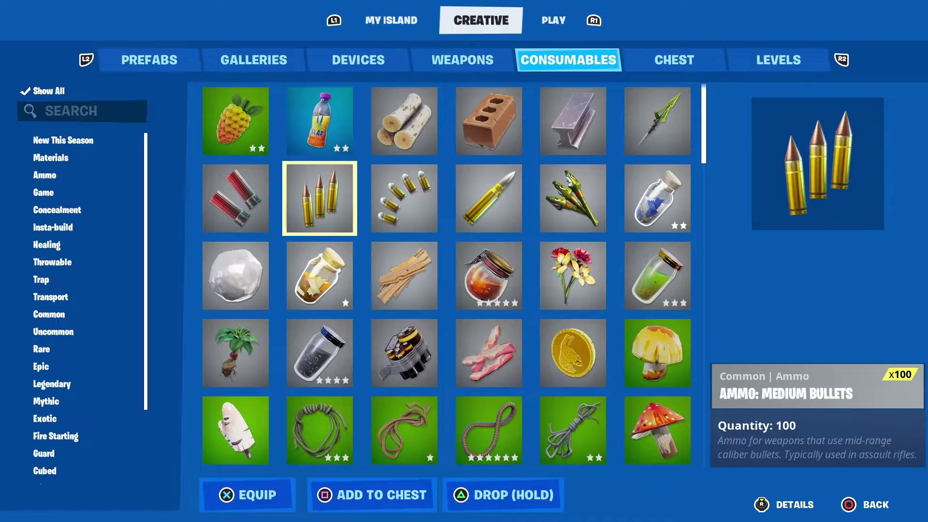
{"action": "key", "text": "Up"}
{"action": "key", "text": "Right"}
{"action": "key", "text": "Right"}
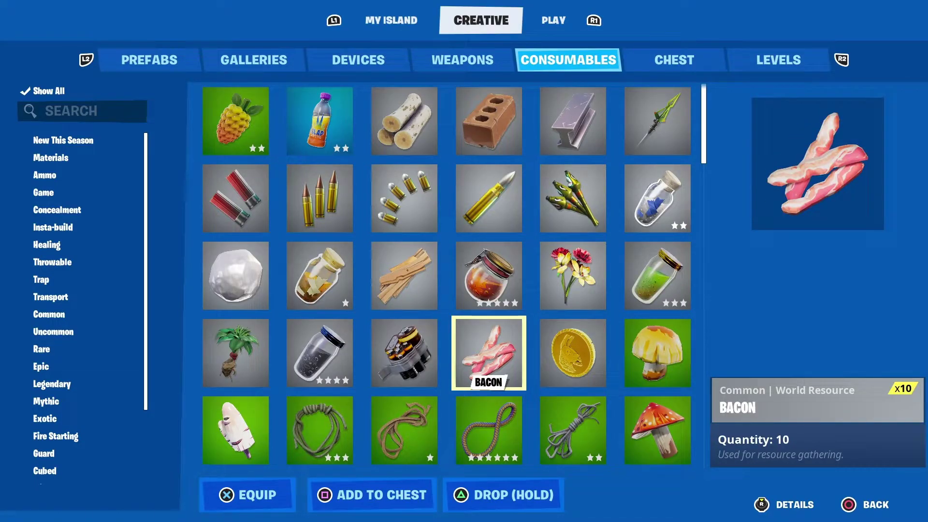
{"action": "key", "text": "e"}
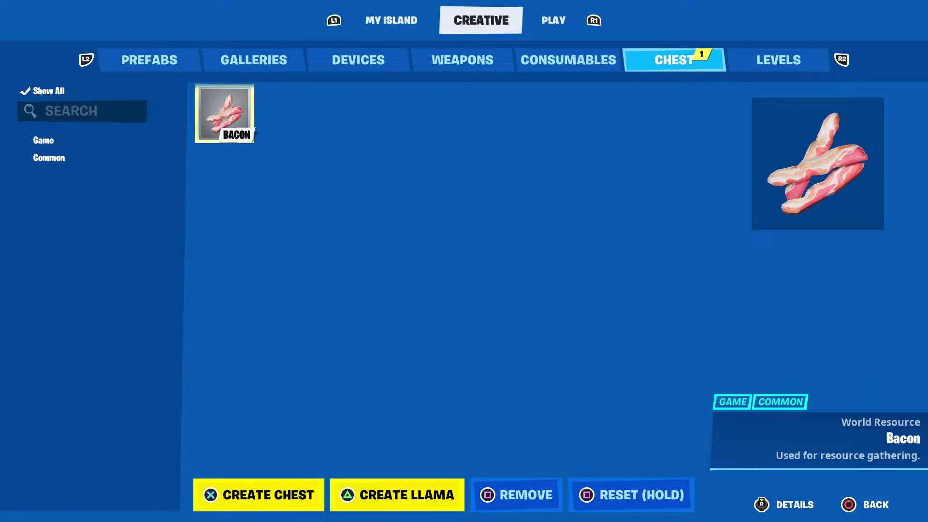
Create the bacon chest, then copy it and place the duplicate on the island floor
{"action": "key", "text": "Return"}
{"action": "key", "text": "1"}
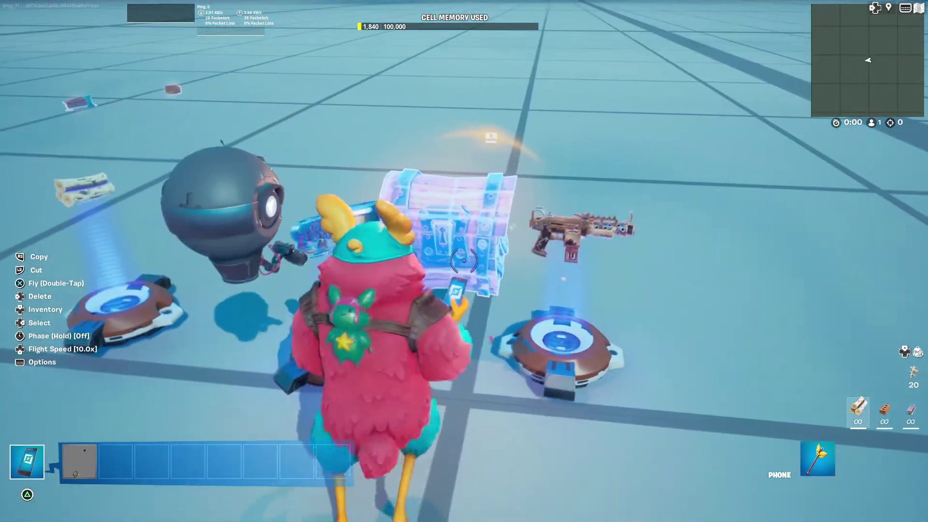
{"action": "left_click", "coordinate": [464, 261]}
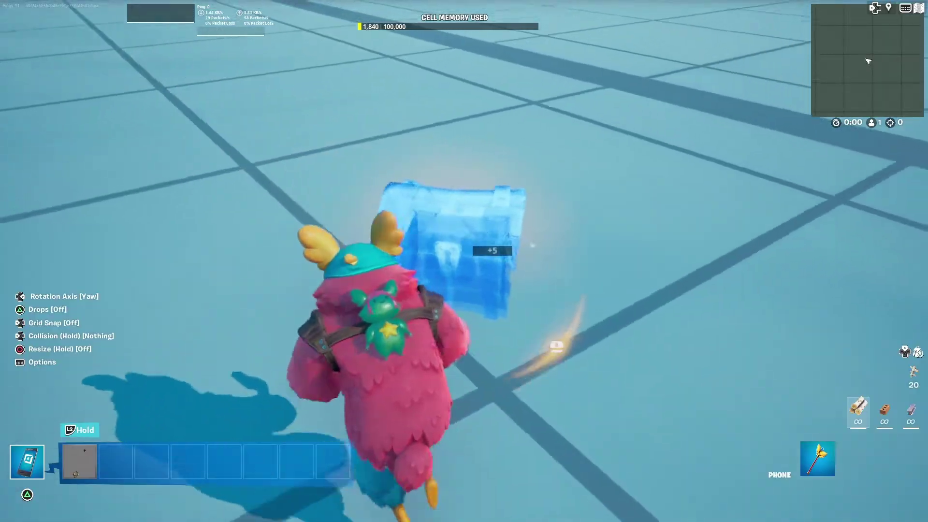
{"action": "left_click", "coordinate": [463, 260]}
{"action": "key", "text": "1"}
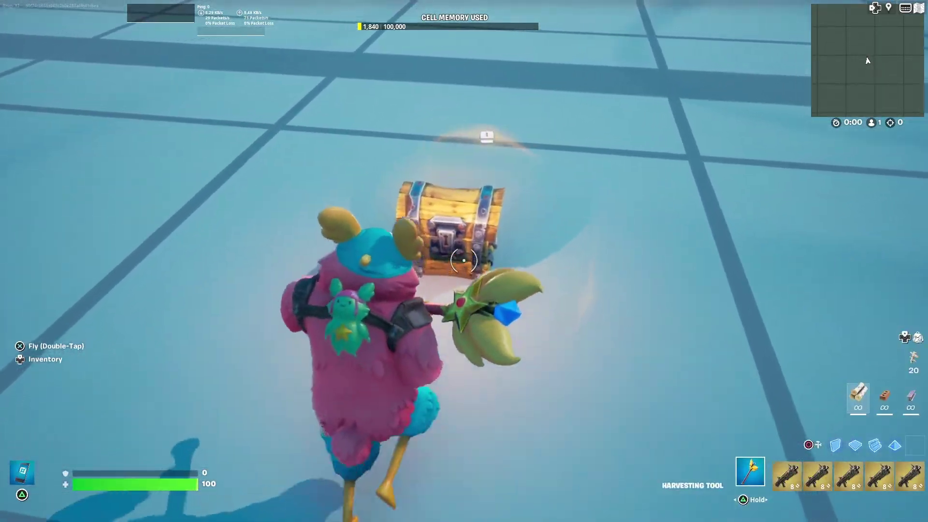
Start the game and search one of the placed chests to test its loot
{"action": "key", "text": "s"}
{"action": "key", "text": "Tab"}
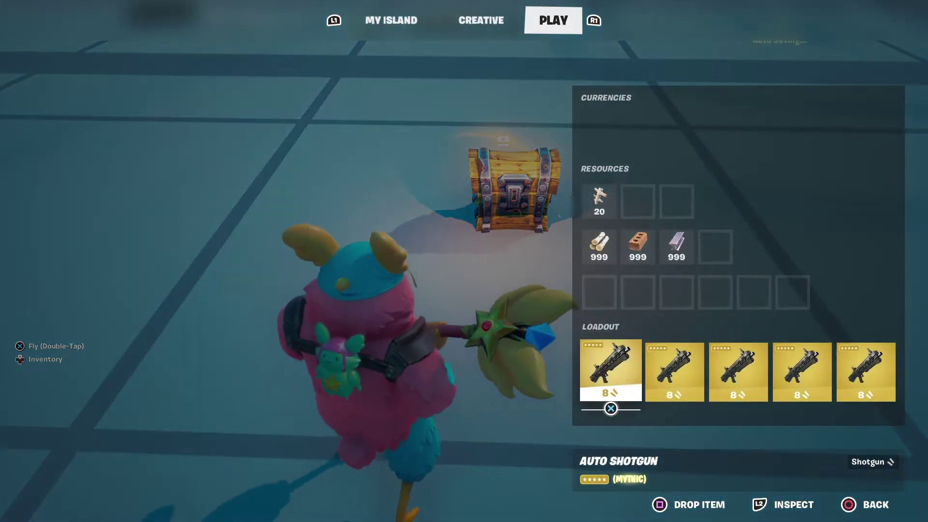
{"action": "key", "text": "Escape"}
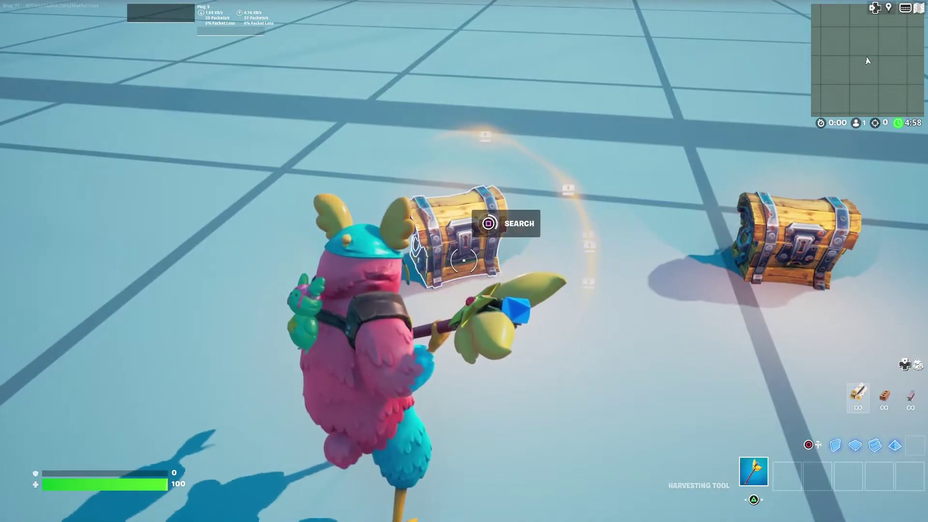
{"action": "key", "text": "e"}
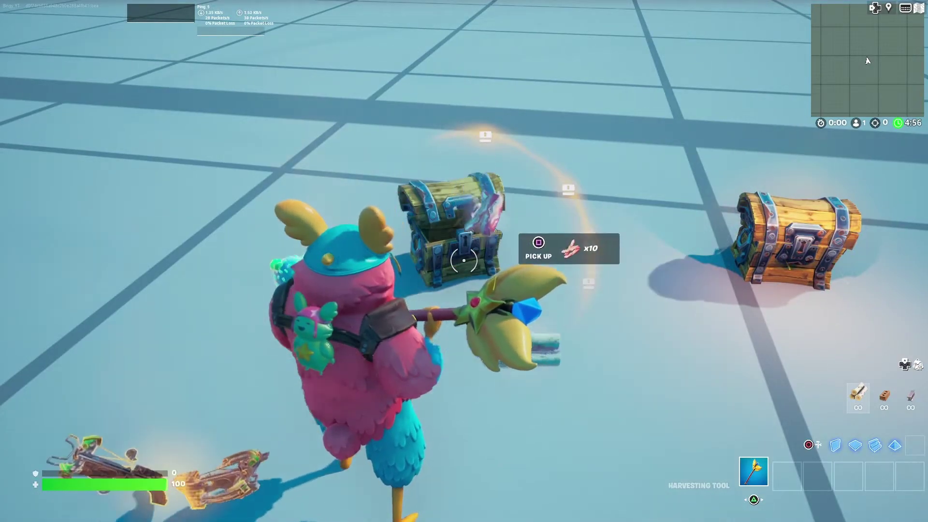
Pick up the loot dropped by the opened chest, including the bacon, and end the test game
{"action": "key", "text": "w"}
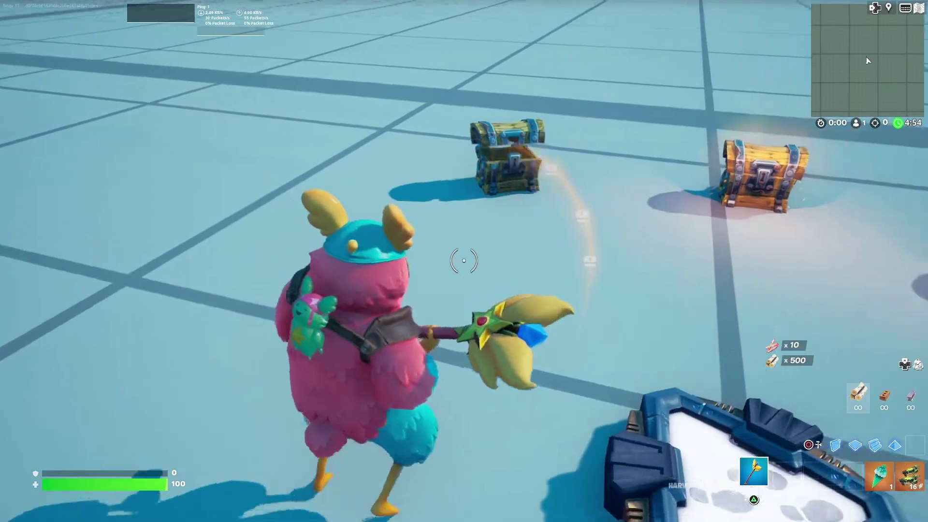
{"action": "key", "text": "6"}
{"action": "key", "text": "e"}
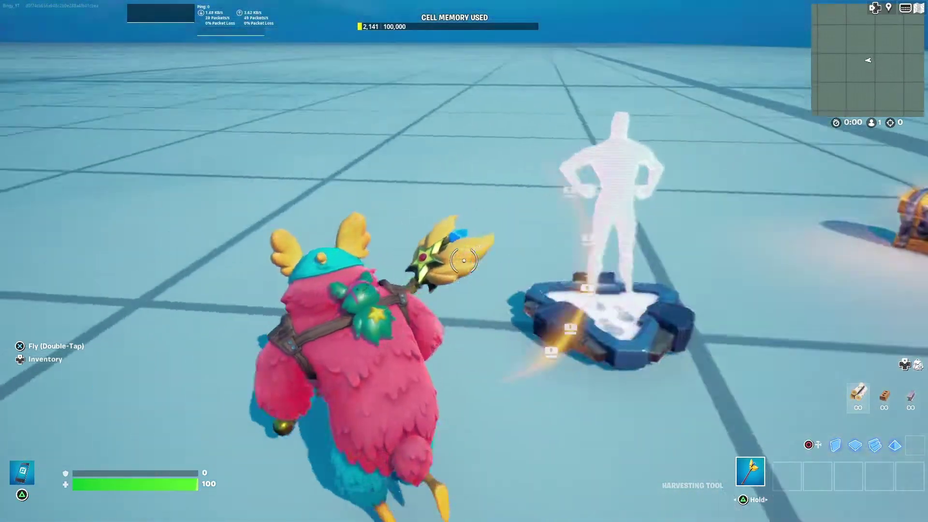
Place an Item Remover device on the island floor away from the chests
{"action": "key", "text": "Escape"}
{"action": "key", "text": "d"}
{"action": "key", "text": "a"}
{"action": "key", "text": "e"}
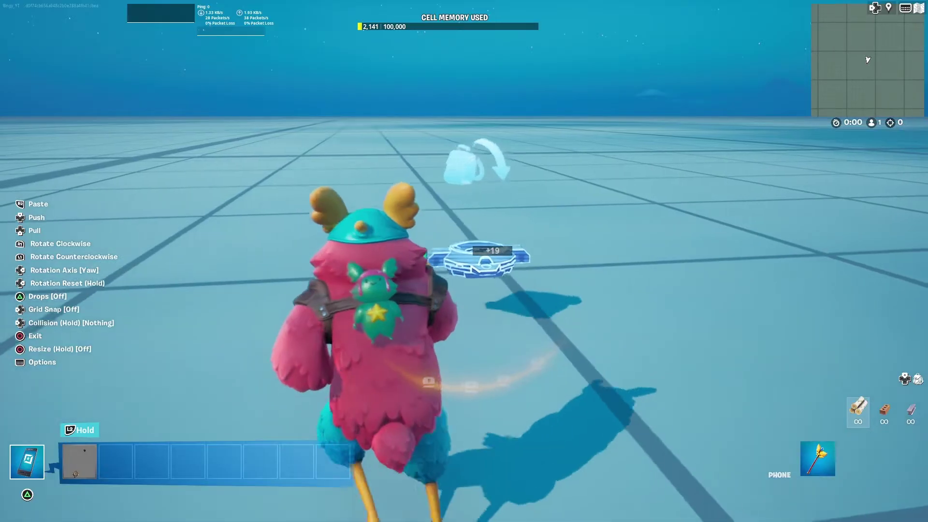
{"action": "left_click", "coordinate": [464, 261]}
{"action": "key", "text": "f"}
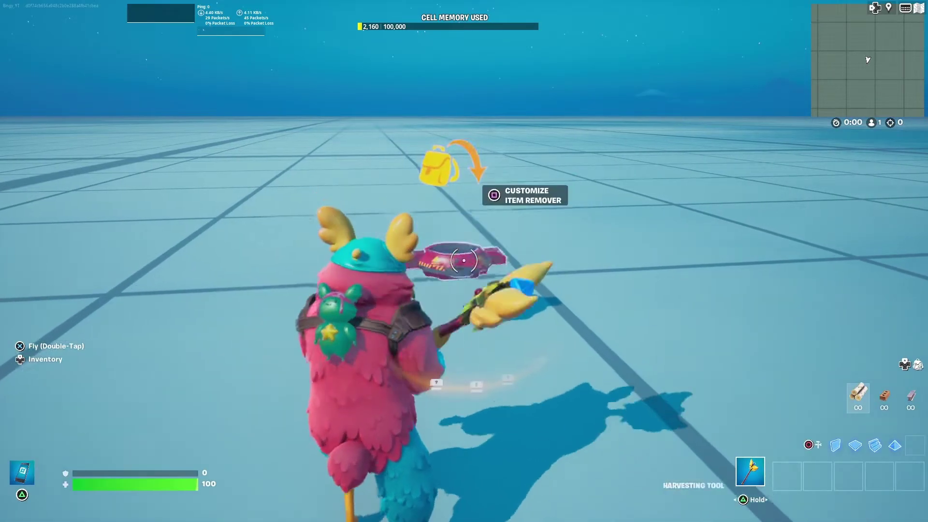
Customize the Item Remover with Amount to Remove 100%, Apply To All Players and Play Audio No
{"action": "key", "text": "e"}
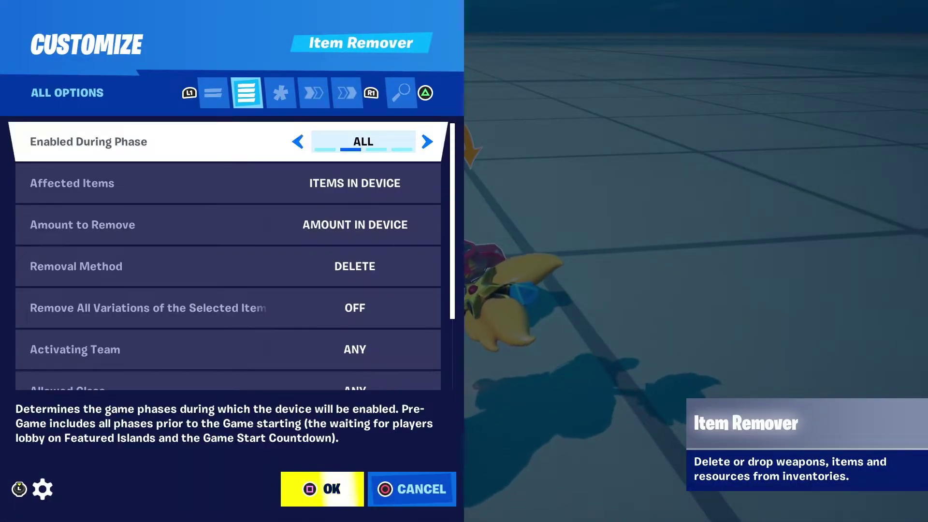
{"action": "key", "text": "Down"}
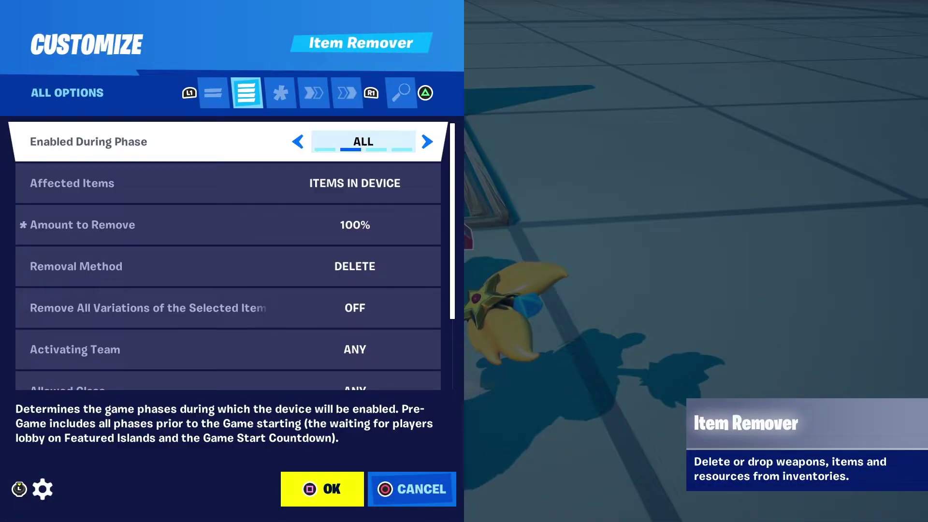
{"action": "key", "text": "Down"}
{"action": "key", "text": "Down"}
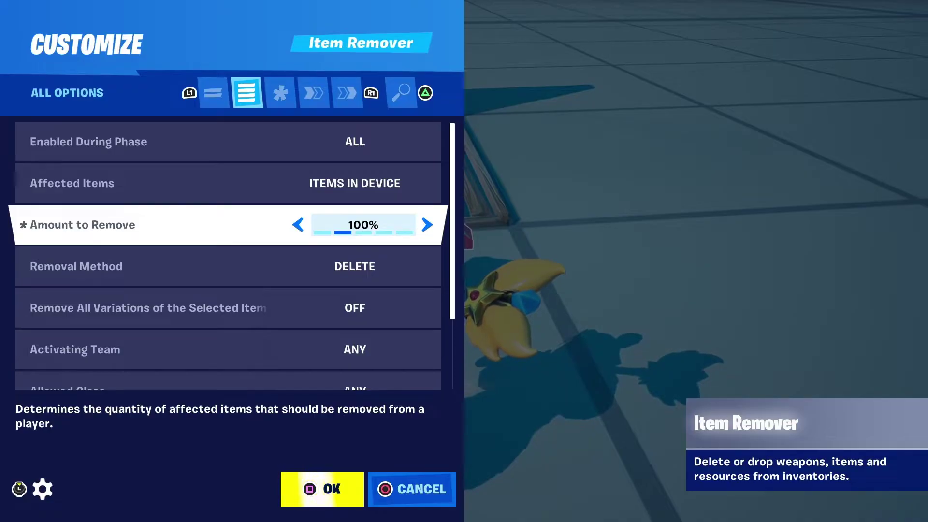
{"action": "key", "text": "Down"}
{"action": "key", "text": "Down"}
{"action": "key", "text": "Down"}
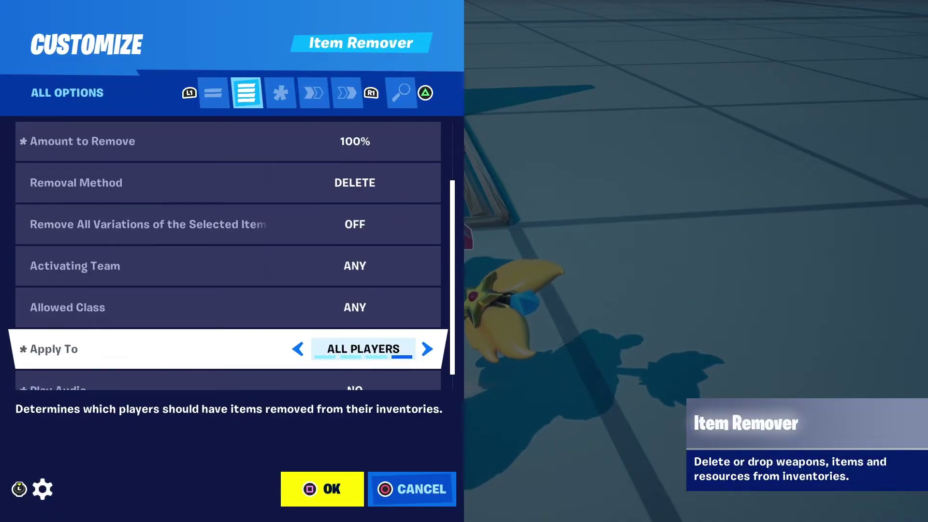
{"action": "key", "text": "Down"}
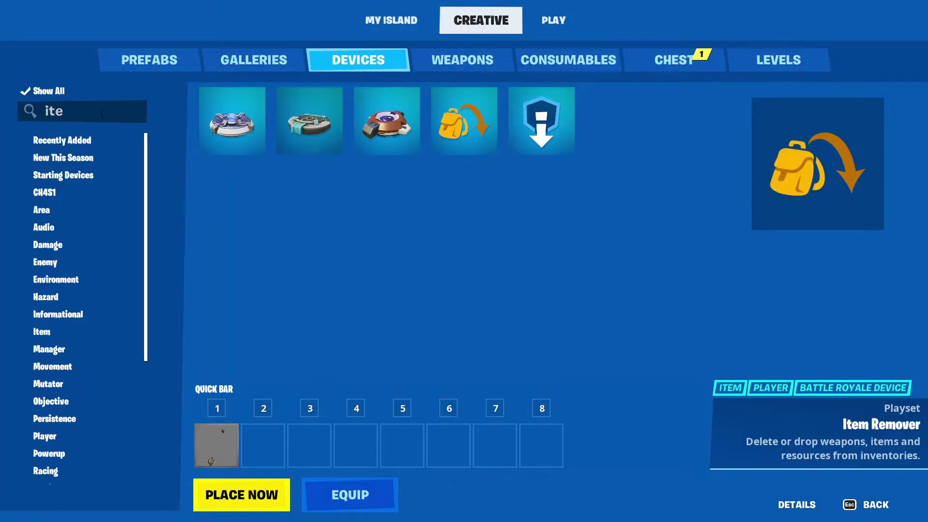
Search the devices for "timer", equip the Timer trap and place it on a floor piece near the Item Remover
{"action": "key", "text": "BackSpace"}
{"action": "key", "text": "BackSpace"}
{"action": "key", "text": "BackSpace"}
{"action": "type", "text": "timer"}
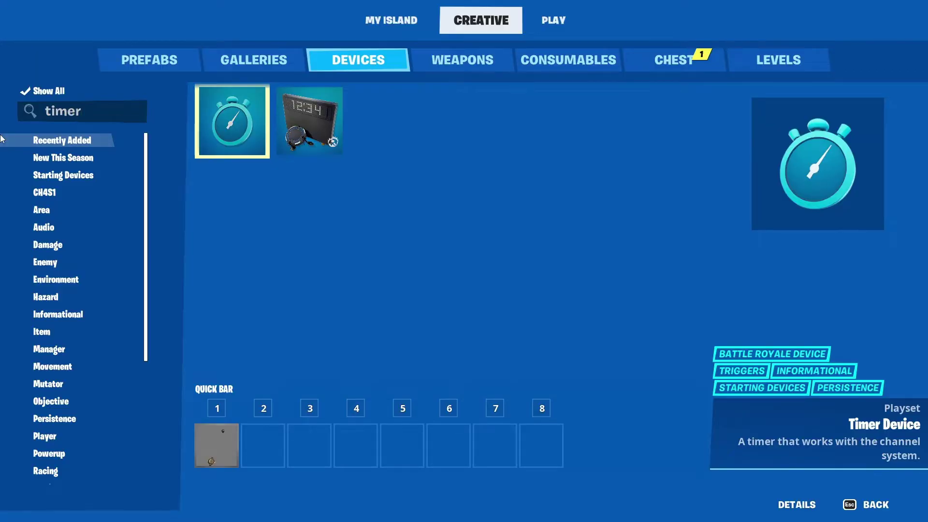
{"action": "key", "text": "Right"}
{"action": "key", "text": "Return"}
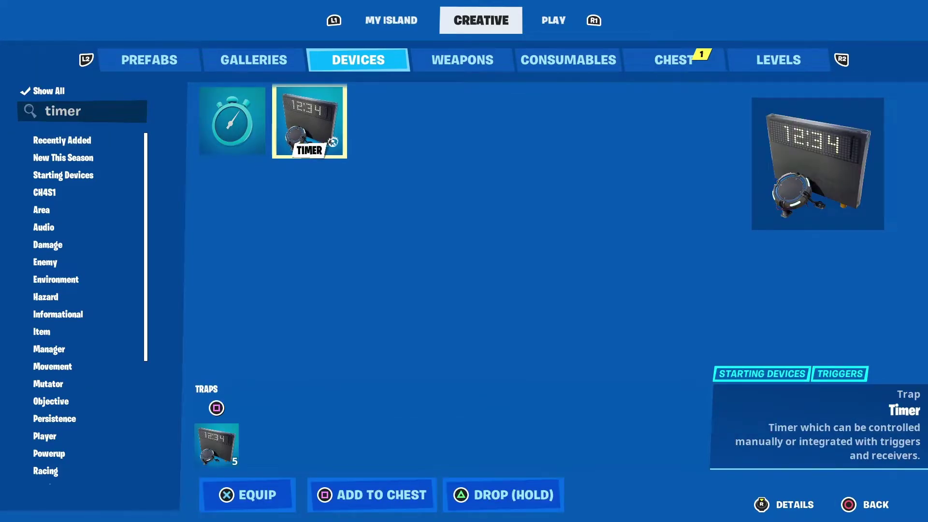
{"action": "key", "text": "Escape"}
{"action": "key", "text": "x"}
{"action": "key", "text": "t"}
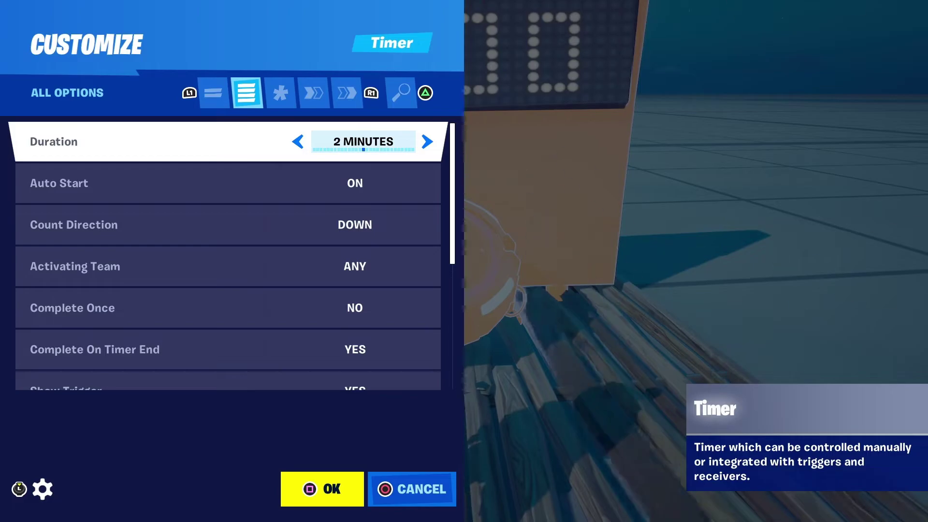
Set the Timer's duration to 1 second and its Show Trigger option to No
{"action": "key", "text": "Left"}
{"action": "key", "text": "Left"}
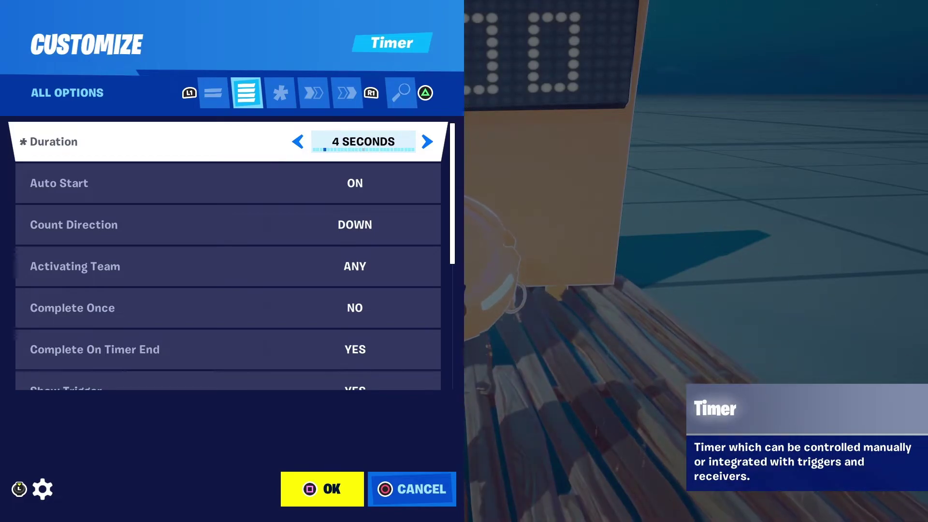
{"action": "key", "text": "Down"}
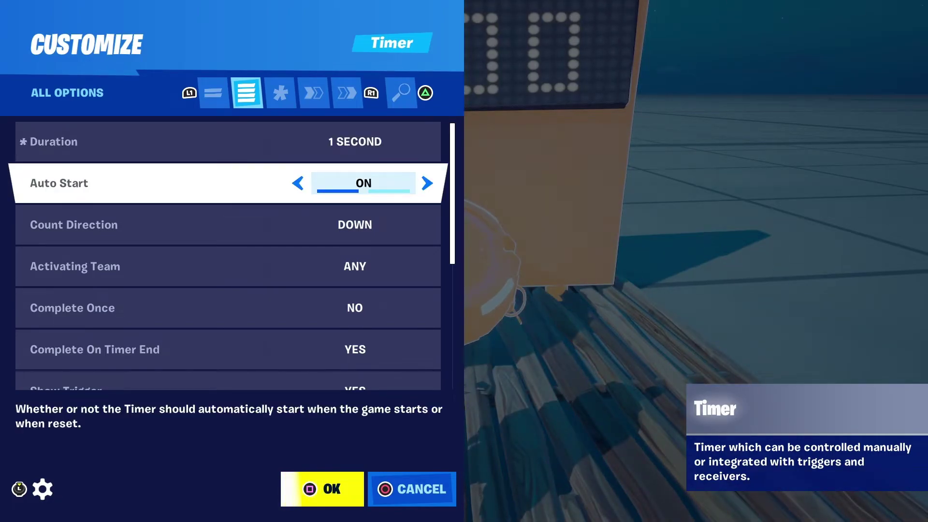
{"action": "key", "text": "Down"}
{"action": "key", "text": "Down"}
{"action": "key", "text": "Down"}
{"action": "key", "text": "Down"}
{"action": "key", "text": "Down"}
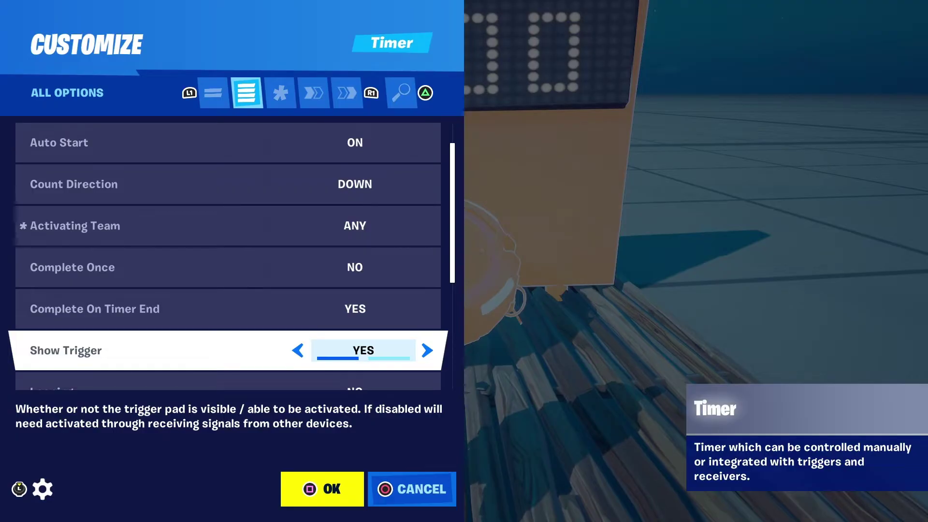
{"action": "key", "text": "Right"}
{"action": "key", "text": "Down"}
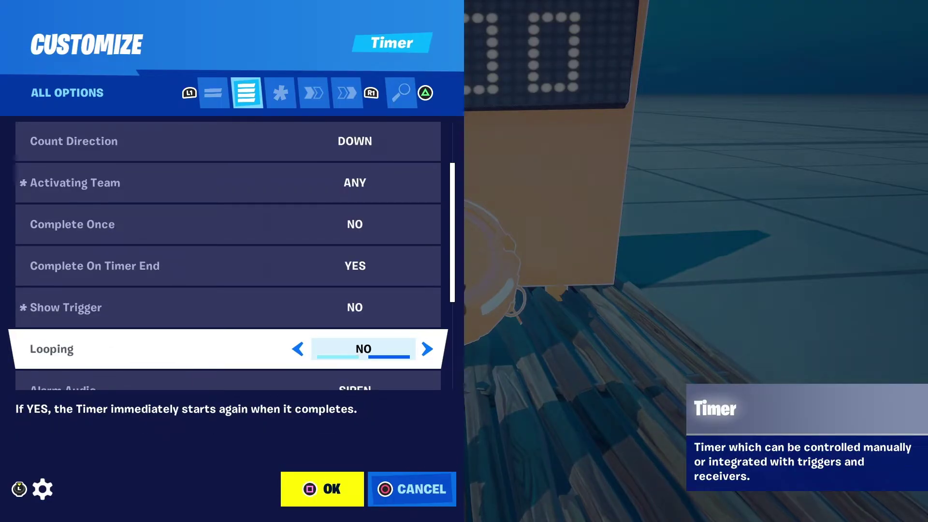
{"action": "key", "text": "Down"}
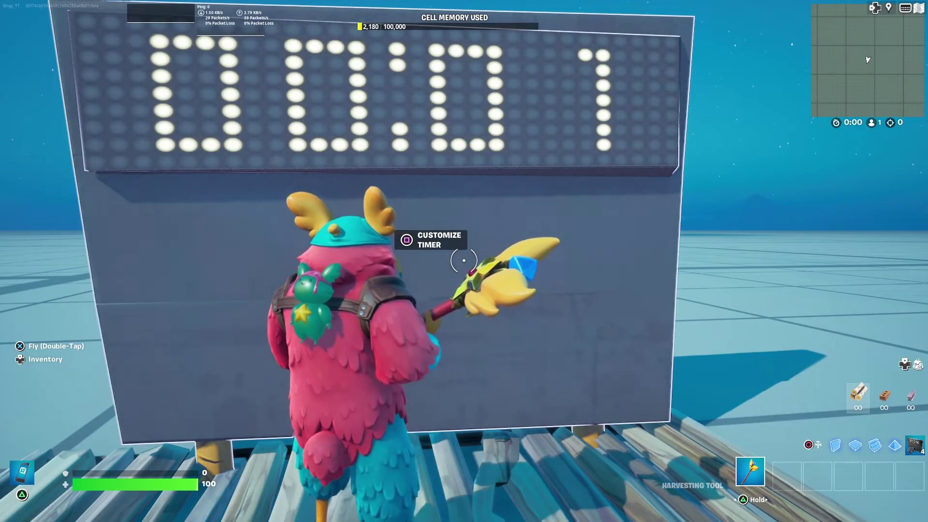
Add the Item Remover as the receiving device for the Timer's On Complete event
{"action": "key", "text": "e"}
{"action": "key", "text": "e"}
{"action": "key", "text": "Tab"}
{"action": "key", "text": "Tab"}
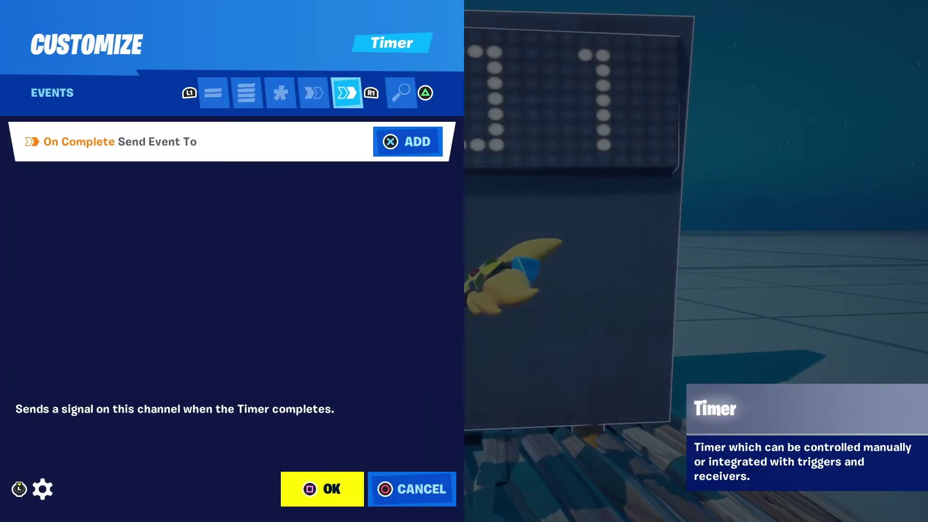
{"action": "key", "text": "Return"}
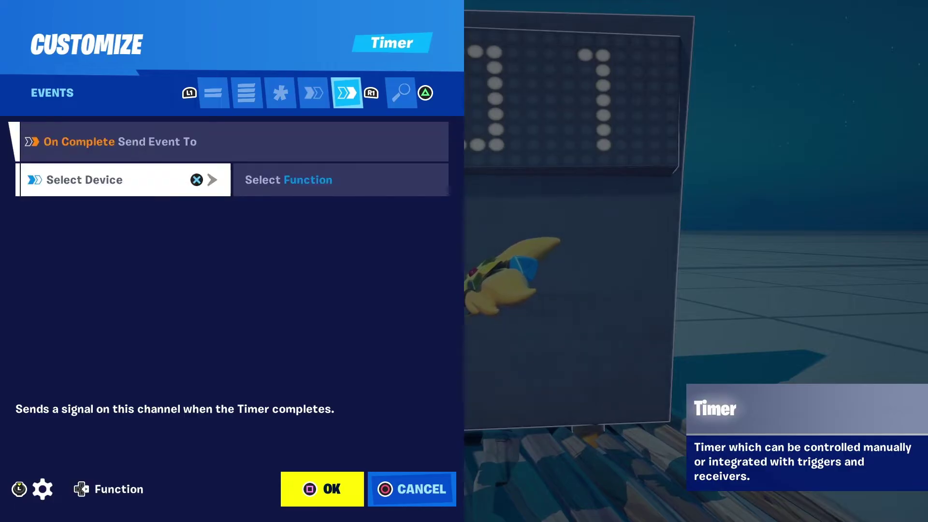
{"action": "key", "text": "Return"}
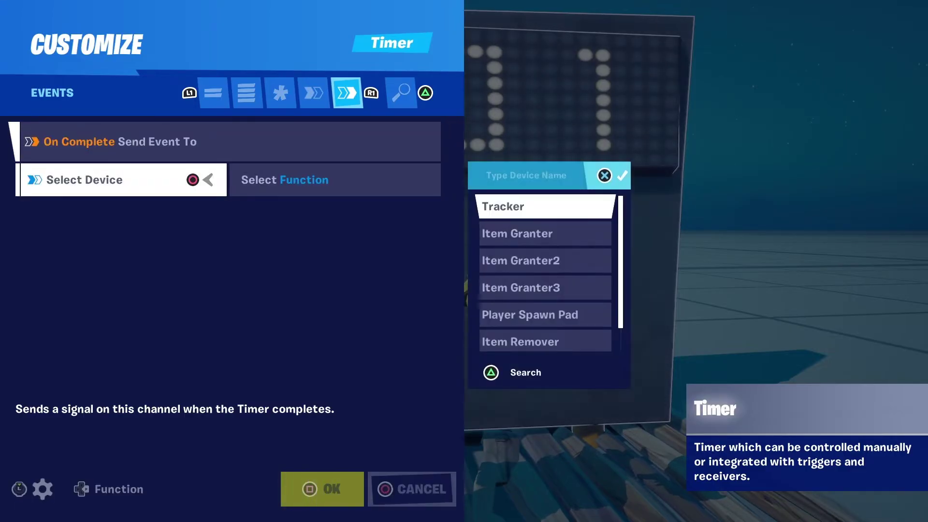
{"action": "key", "text": "Down"}
{"action": "key", "text": "Down"}
{"action": "key", "text": "Down"}
{"action": "key", "text": "Down"}
{"action": "key", "text": "Down"}
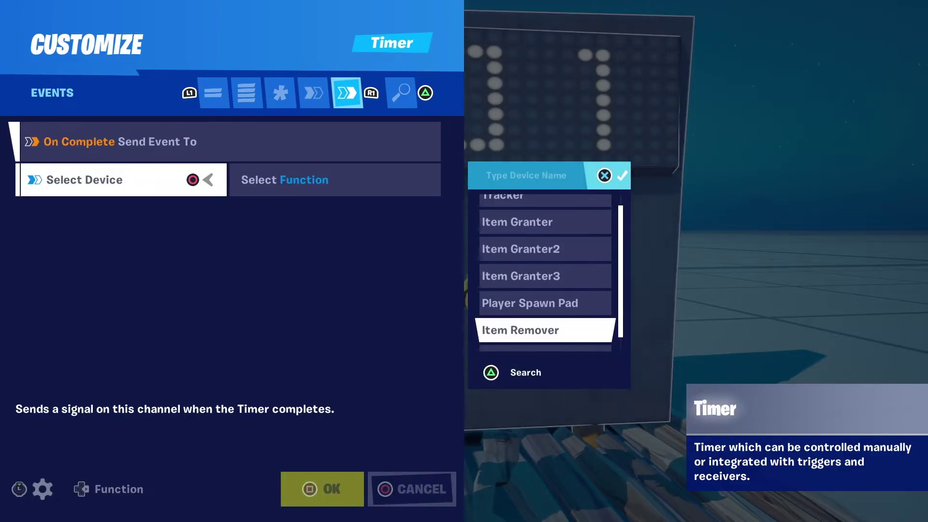
{"action": "key", "text": "Return"}
Assign the Remove function to the Item Remover in the On Complete event and save the Timer settings
{"action": "key", "text": "Right"}
{"action": "key", "text": "Return"}
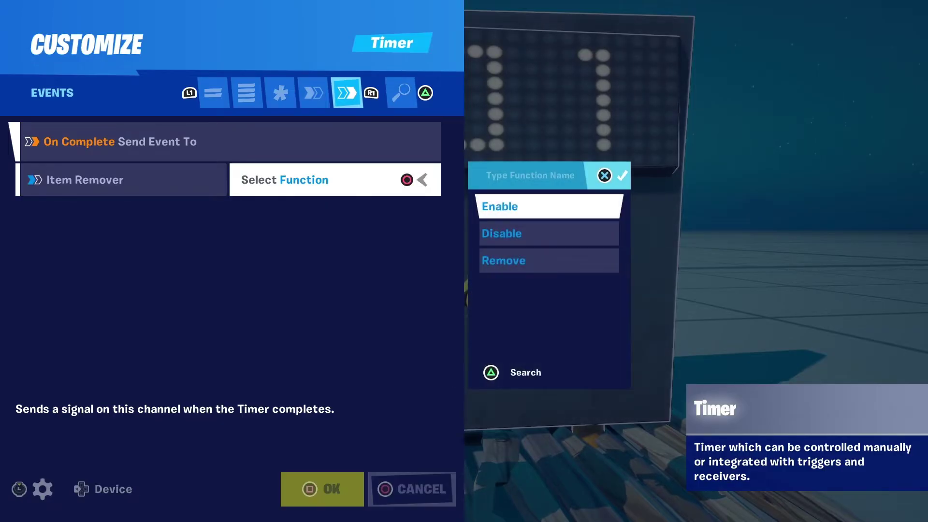
{"action": "key", "text": "Down"}
{"action": "key", "text": "Down"}
{"action": "key", "text": "Return"}
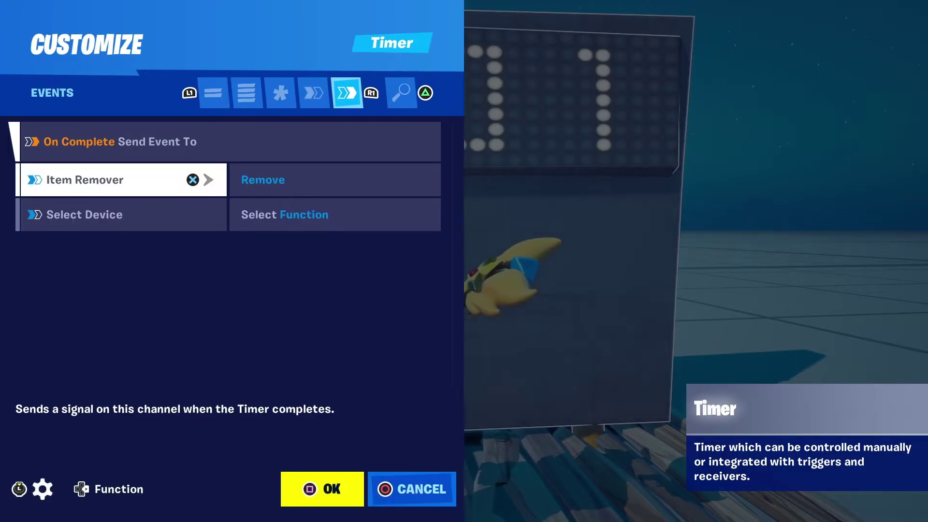
{"action": "key", "text": "Return"}
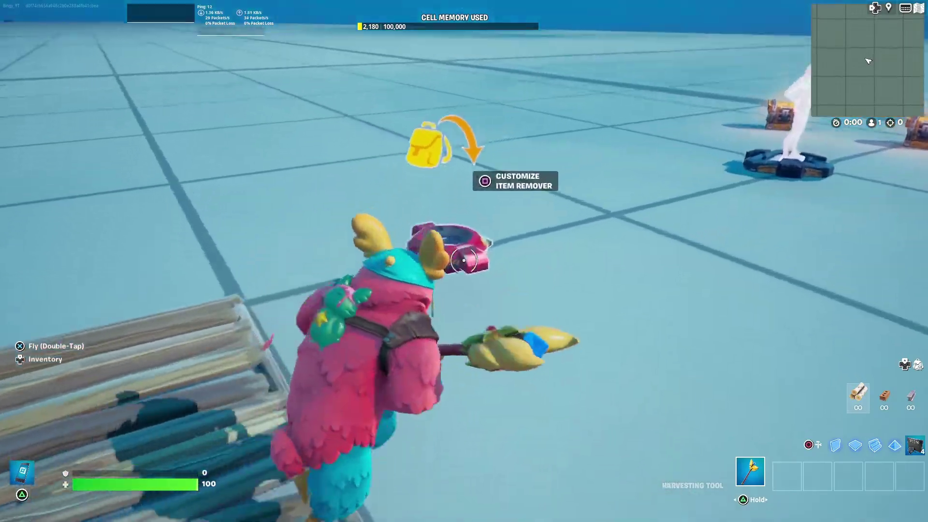
Find Bacon in the creative inventory, equip it and drop the stack onto the Item Remover to register it
{"action": "key", "text": "Tab"}
{"action": "key", "text": "e"}
{"action": "key", "text": "q"}
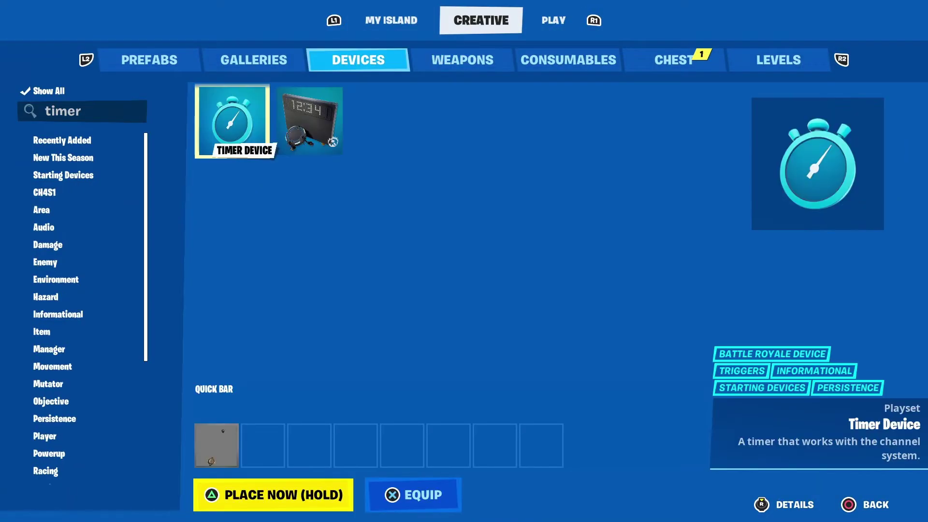
{"action": "mouse_move", "coordinate": [43, 57]}
{"action": "type", "text": "bacon"}
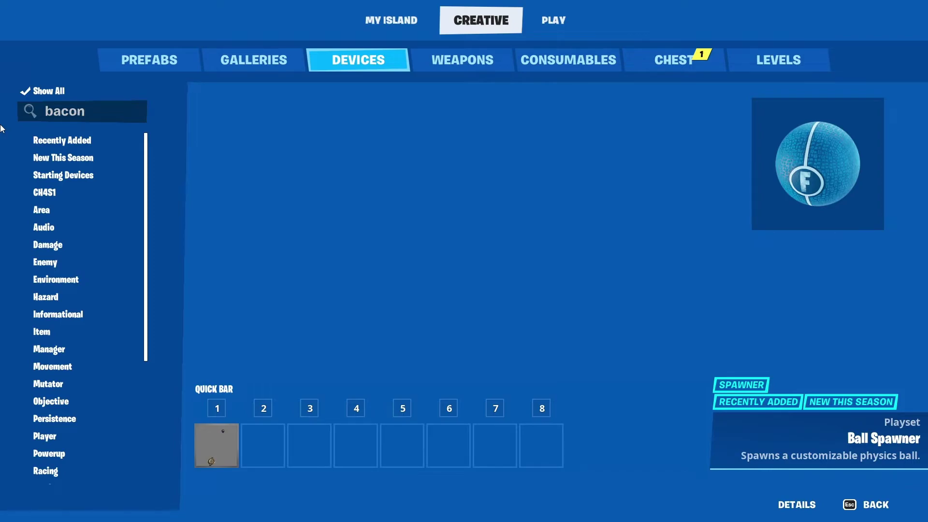
{"action": "key", "text": "e"}
{"action": "key", "text": "e"}
{"action": "key", "text": "Return"}
{"action": "key", "text": "e"}
{"action": "key", "text": "Right"}
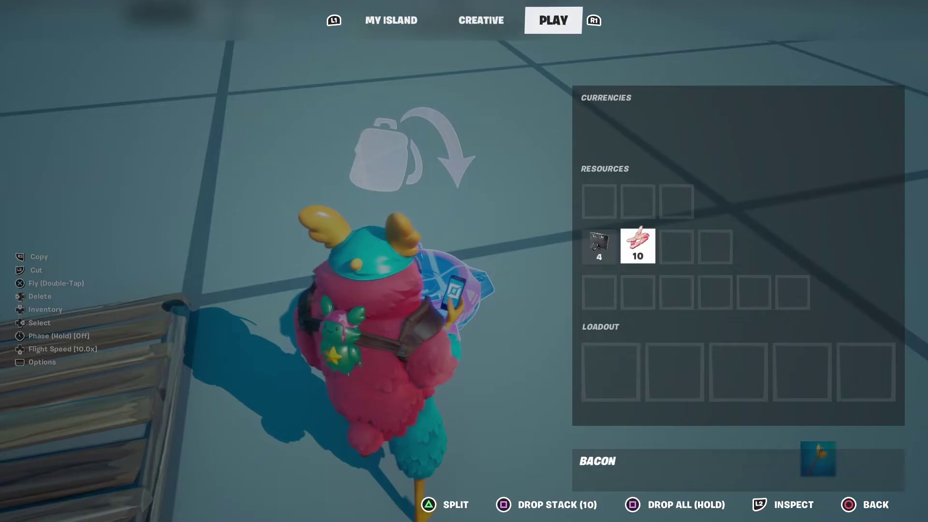
{"action": "key", "text": "z"}
Start the game and check the player's inventory after opening a chest
{"action": "key", "text": "Left"}
{"action": "key", "text": "Left"}
{"action": "key", "text": "Return"}
{"action": "key", "text": "Escape"}
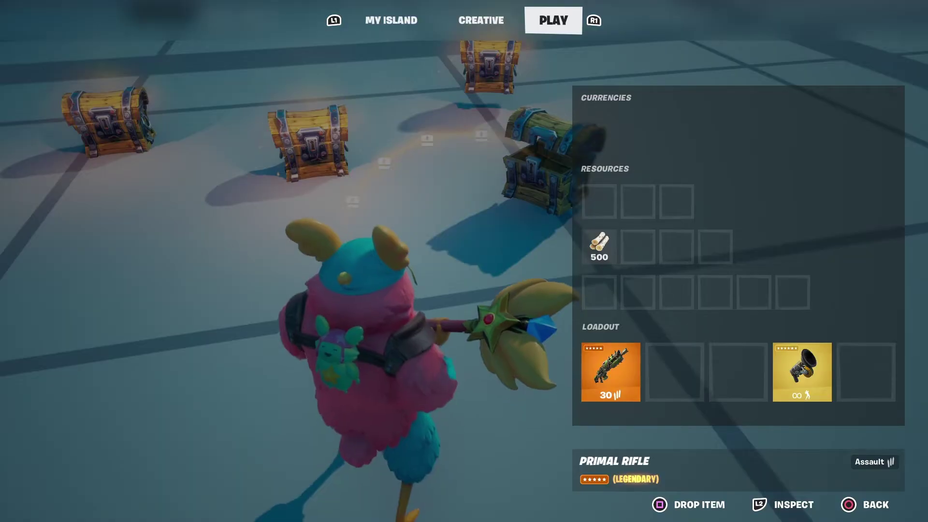
{"action": "key", "text": "Escape"}
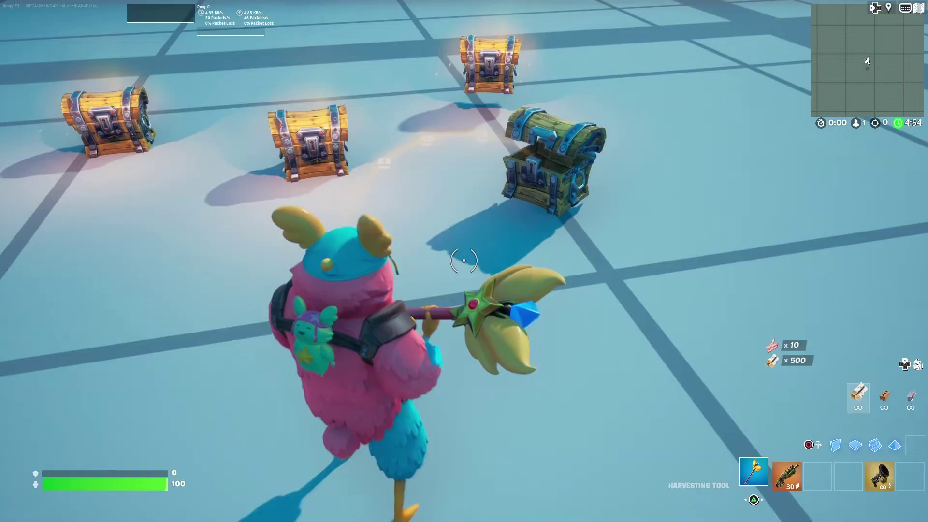
Search another chest with the Primal Rifle equipped, pick up its loot and check whether bacon stays in the inventory
{"action": "key", "text": "2"}
{"action": "key", "text": "e"}
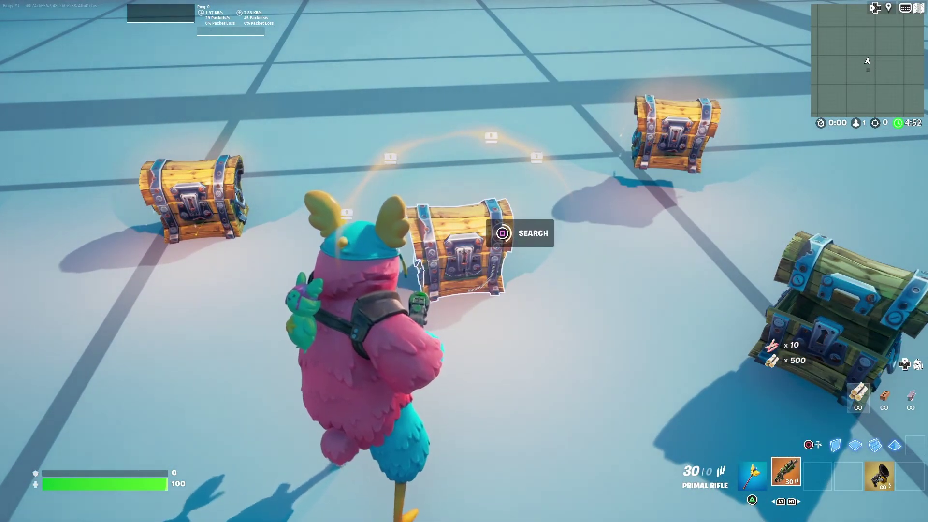
{"action": "key", "text": "e"}
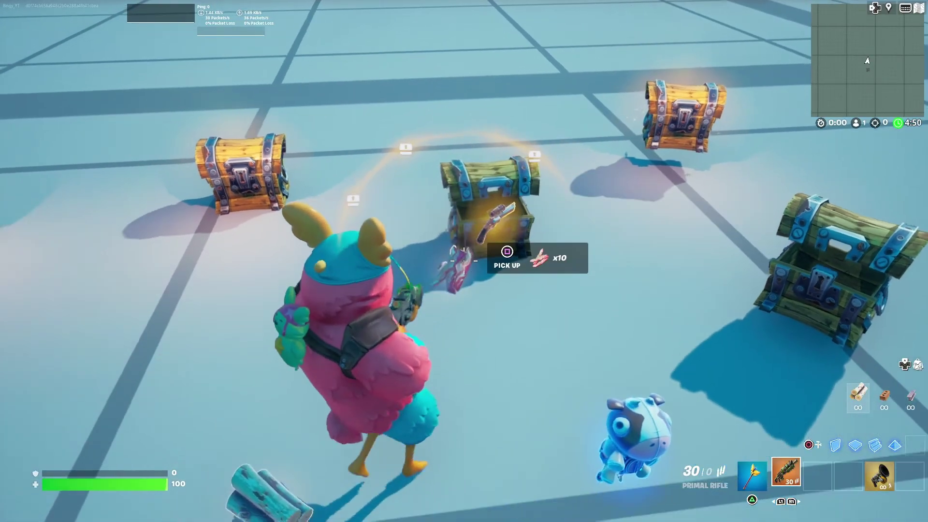
{"action": "key", "text": "e"}
{"action": "key", "text": "e"}
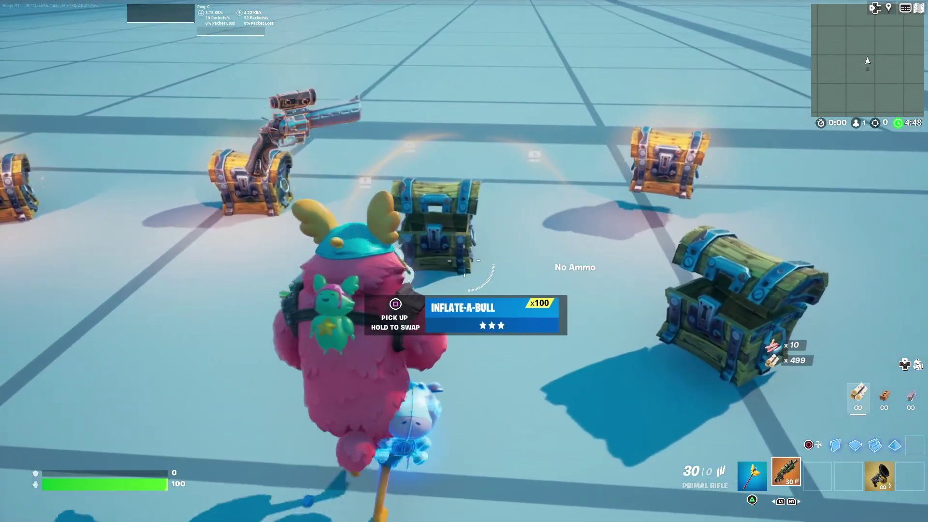
{"action": "key", "text": "e"}
{"action": "key", "text": "Tab"}
{"action": "key", "text": "Escape"}
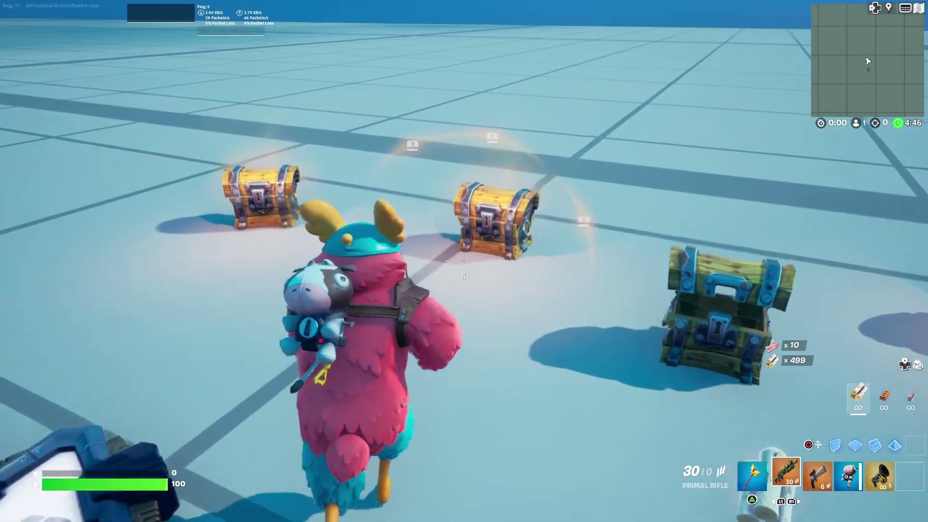
{"action": "key", "text": "m"}
{"action": "key", "text": "Escape"}
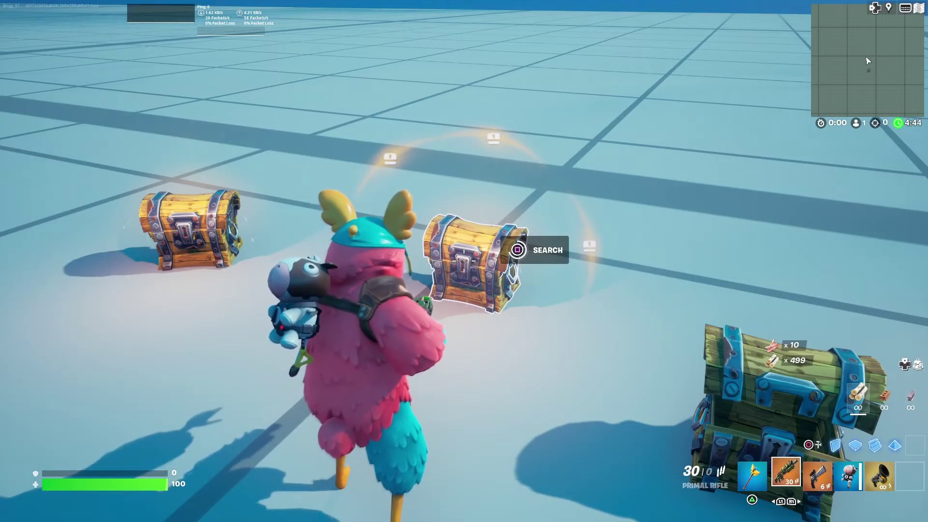
{"action": "key", "text": "e"}
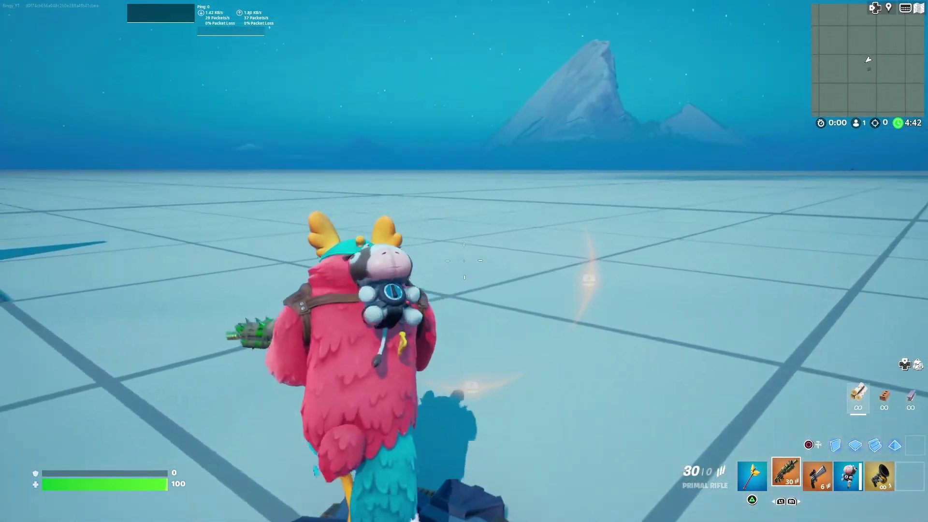
{"action": "key", "text": "w"}
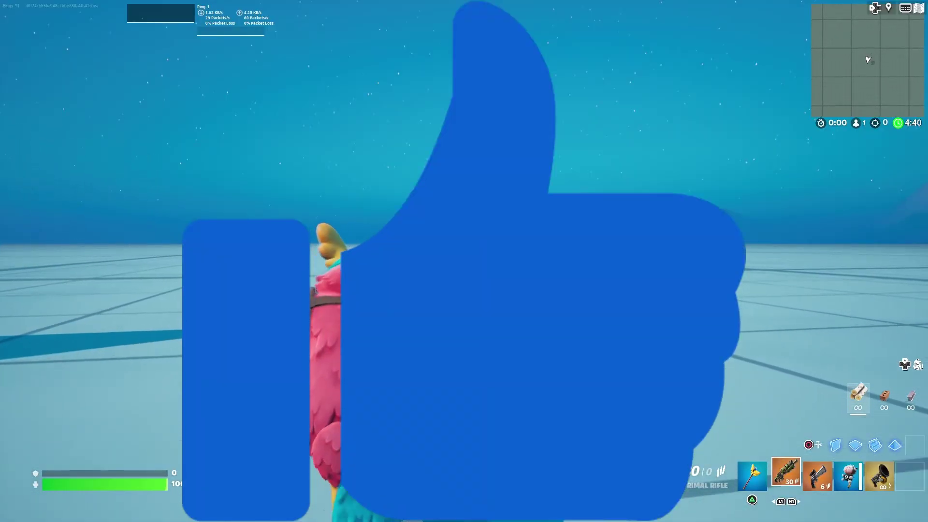